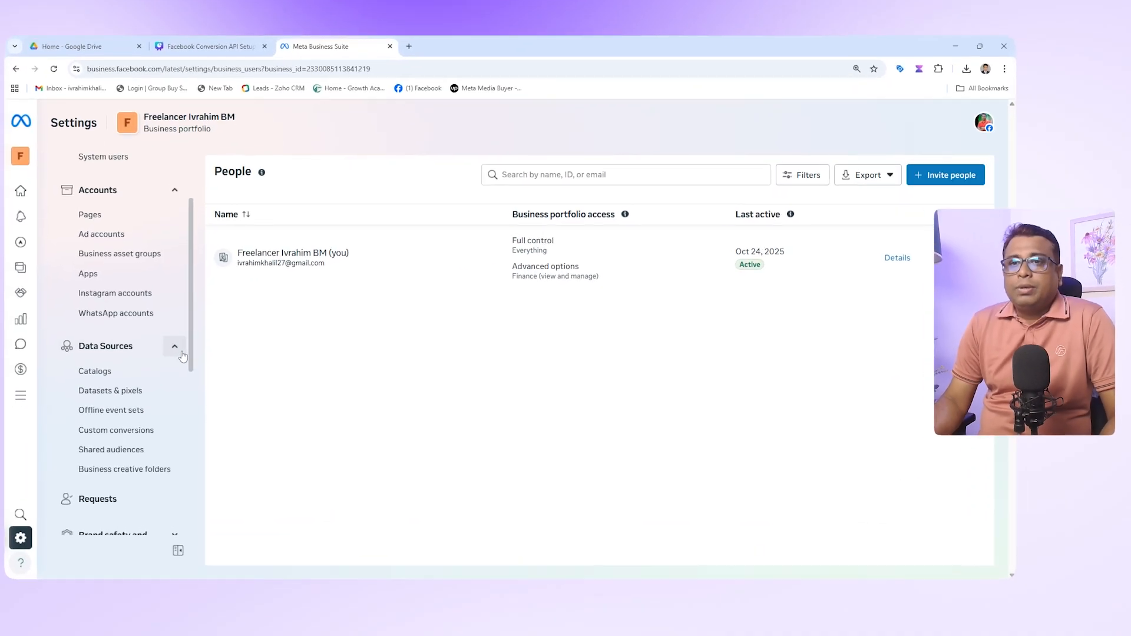
Open the business portfolio's Datasets & pixels settings
scroll(177, 336, down, 1)
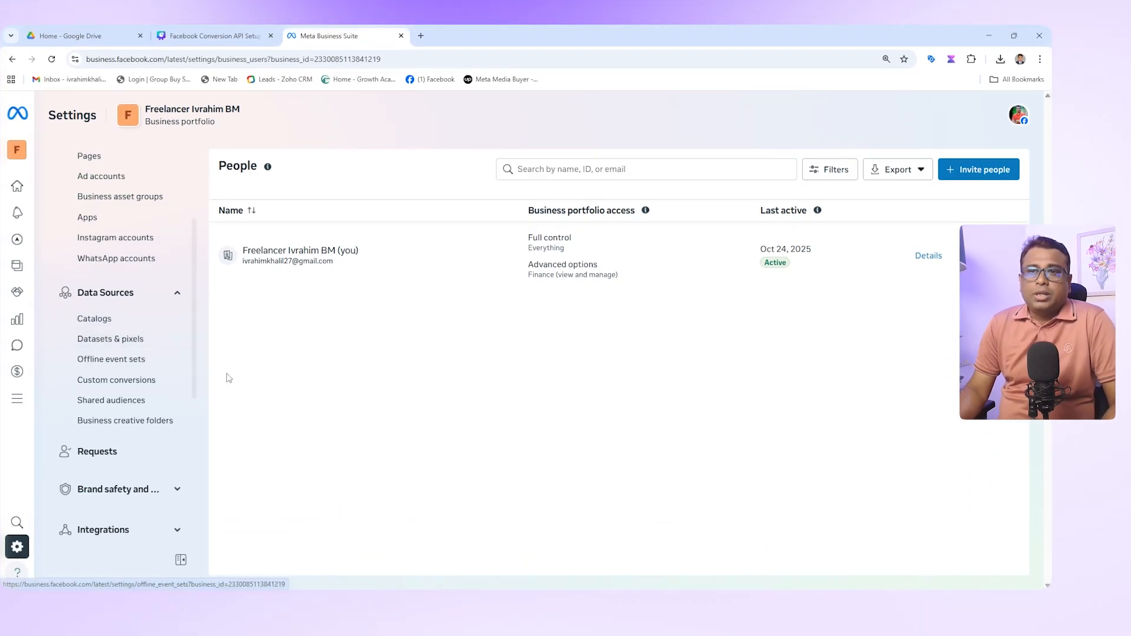
click(127, 341)
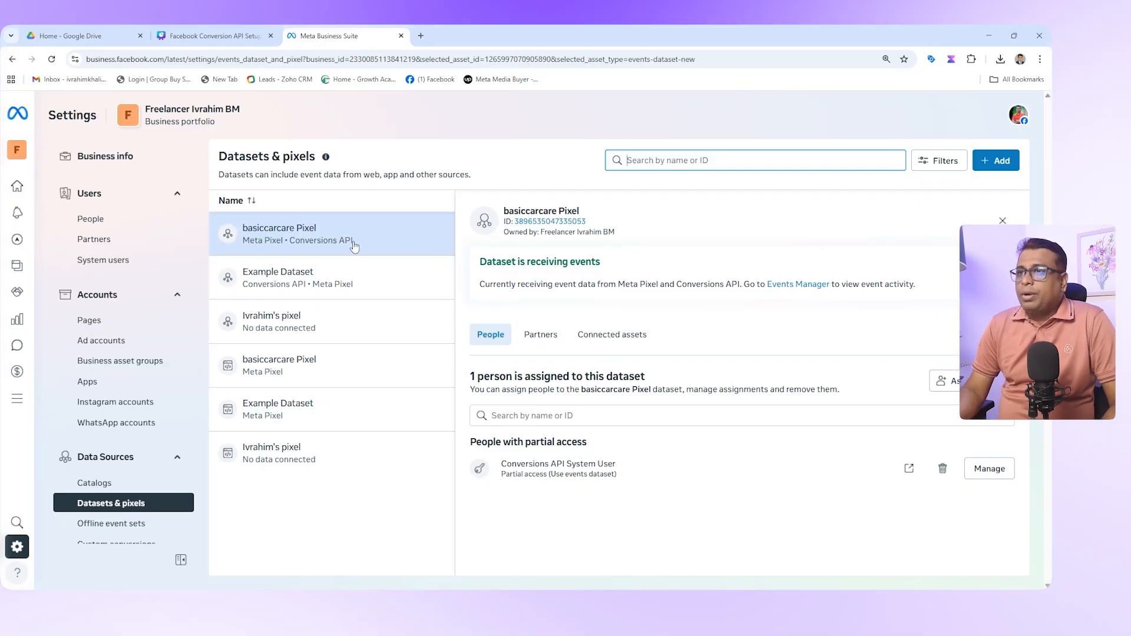
click(1000, 165)
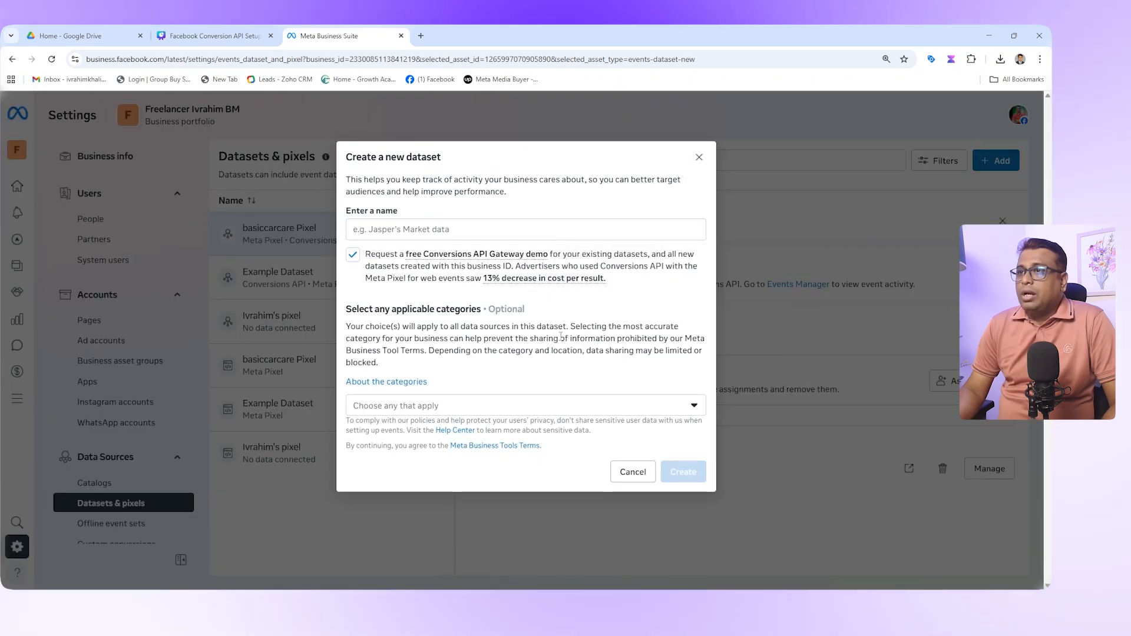
click(386, 233)
click(676, 406)
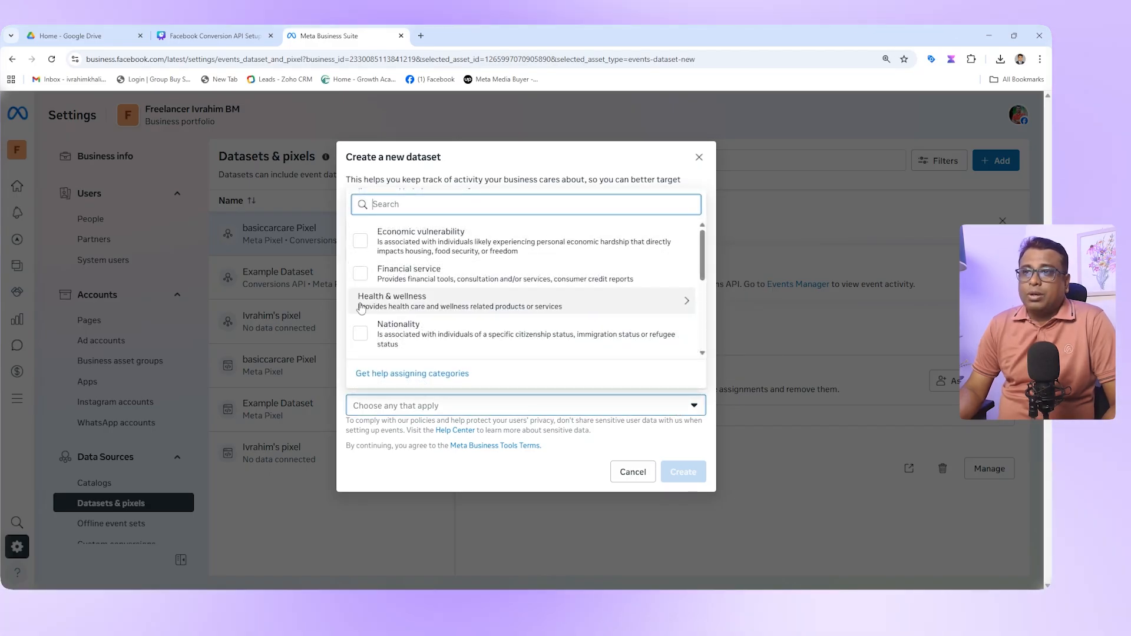
mouse_move(384, 245)
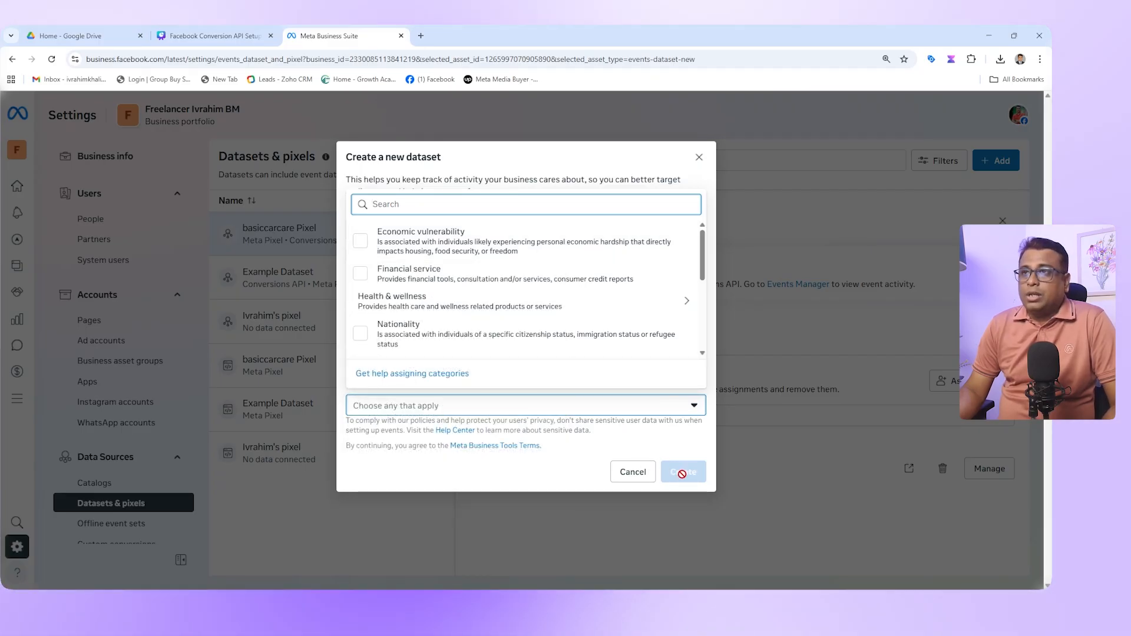
click(699, 157)
click(699, 156)
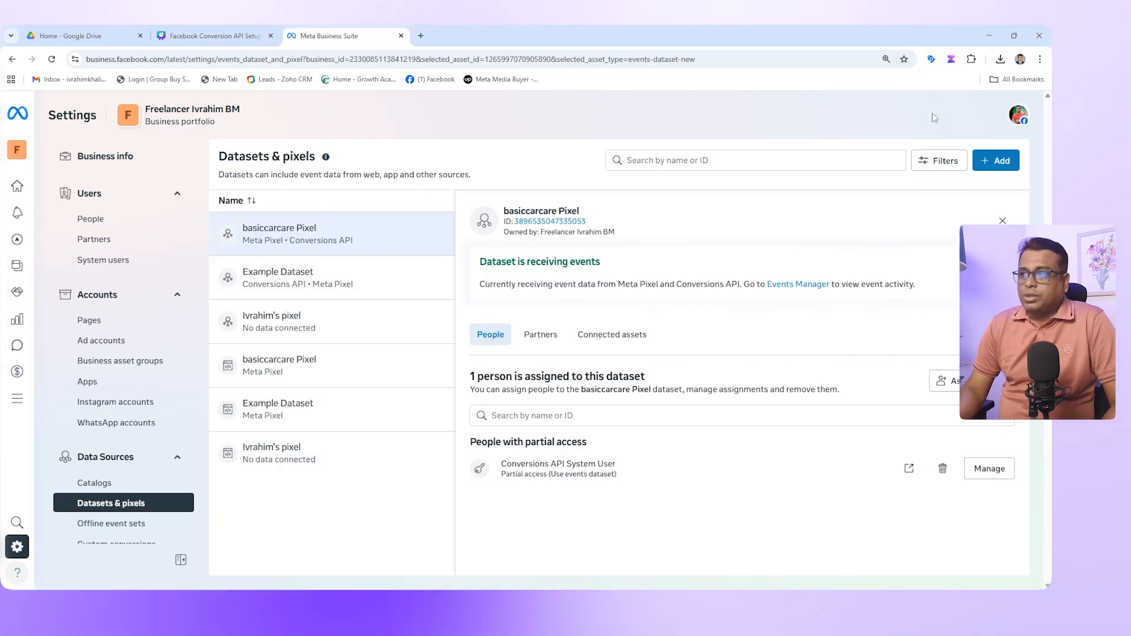
click(995, 161)
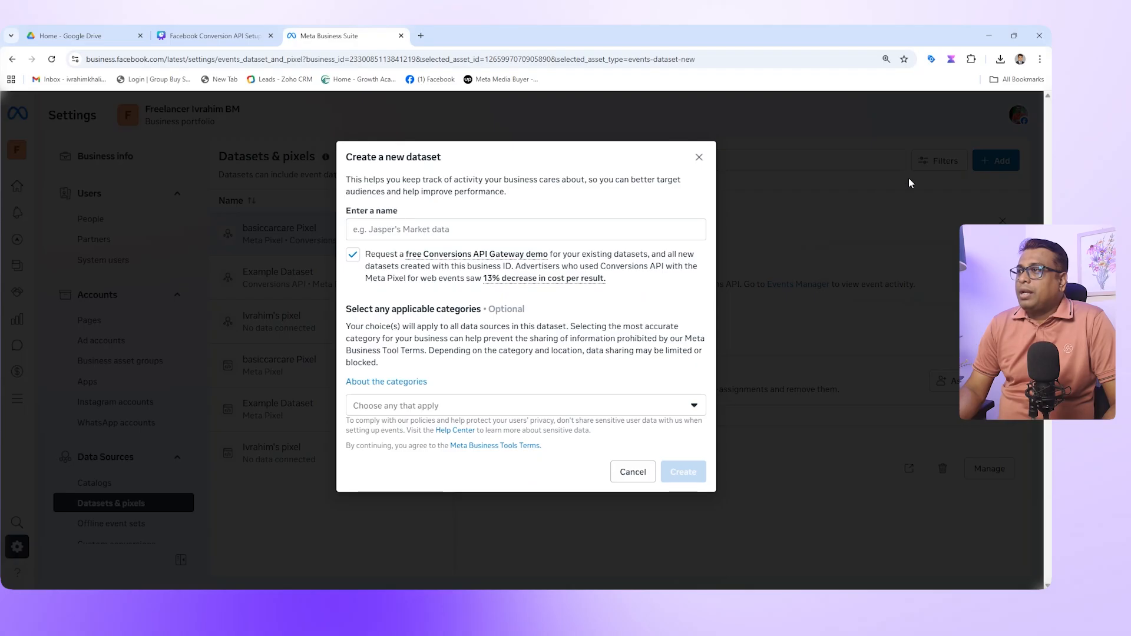
click(390, 238)
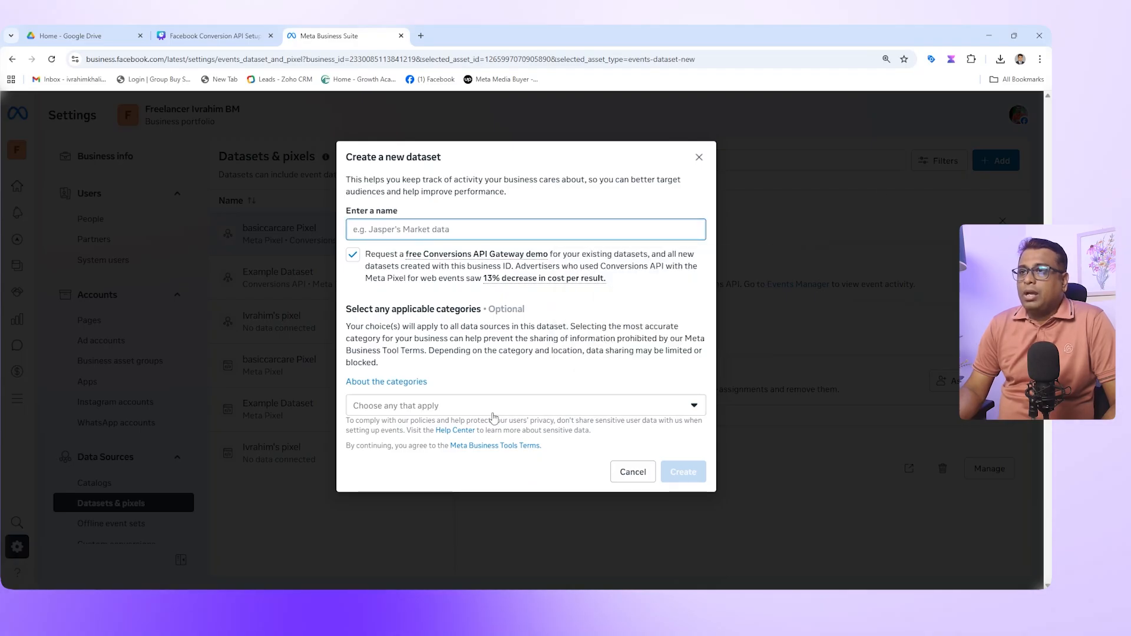
click(699, 156)
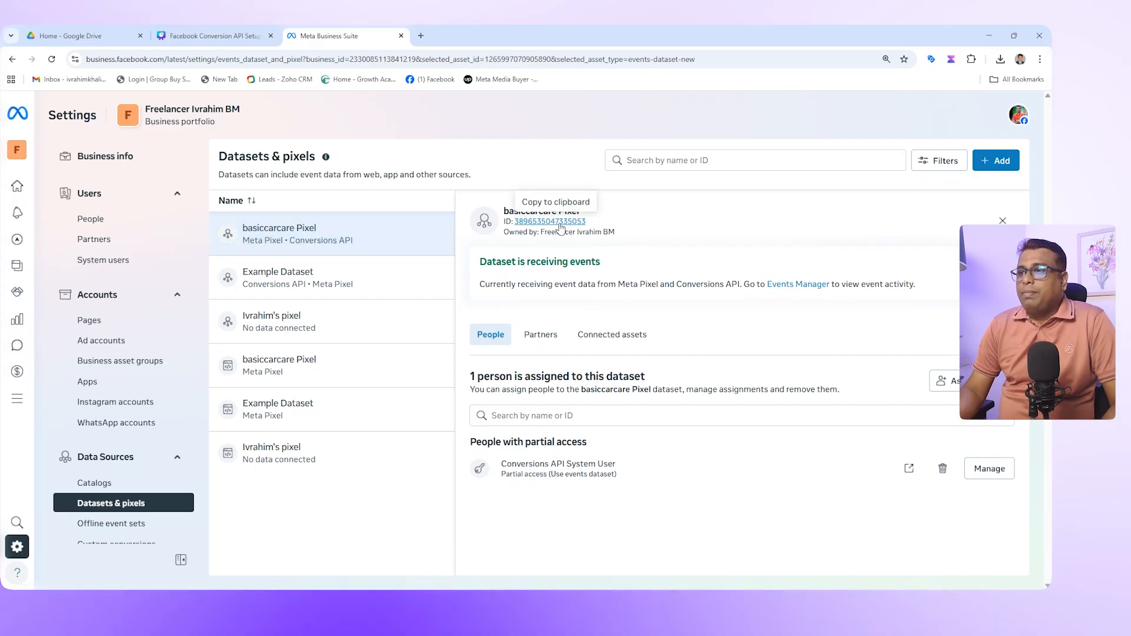
Copy the ID of the basiccarcare Pixel dataset
drag(590, 222, 519, 223)
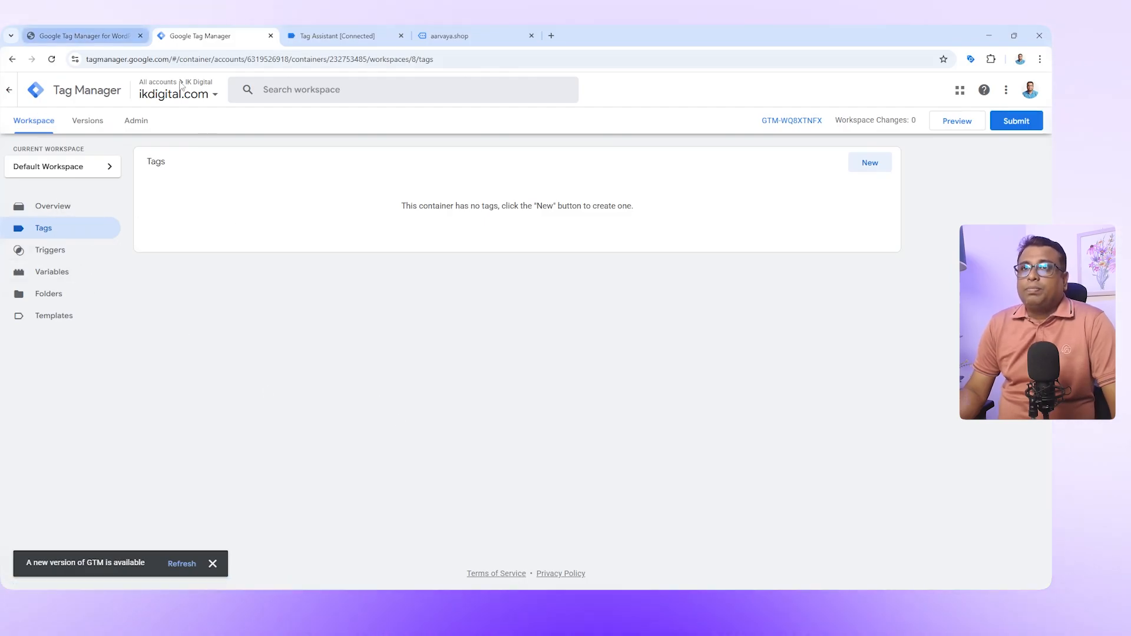
In Google Tag Manager, reopen the ikdigital.com container from the accounts overview and start a new tag
click(8, 97)
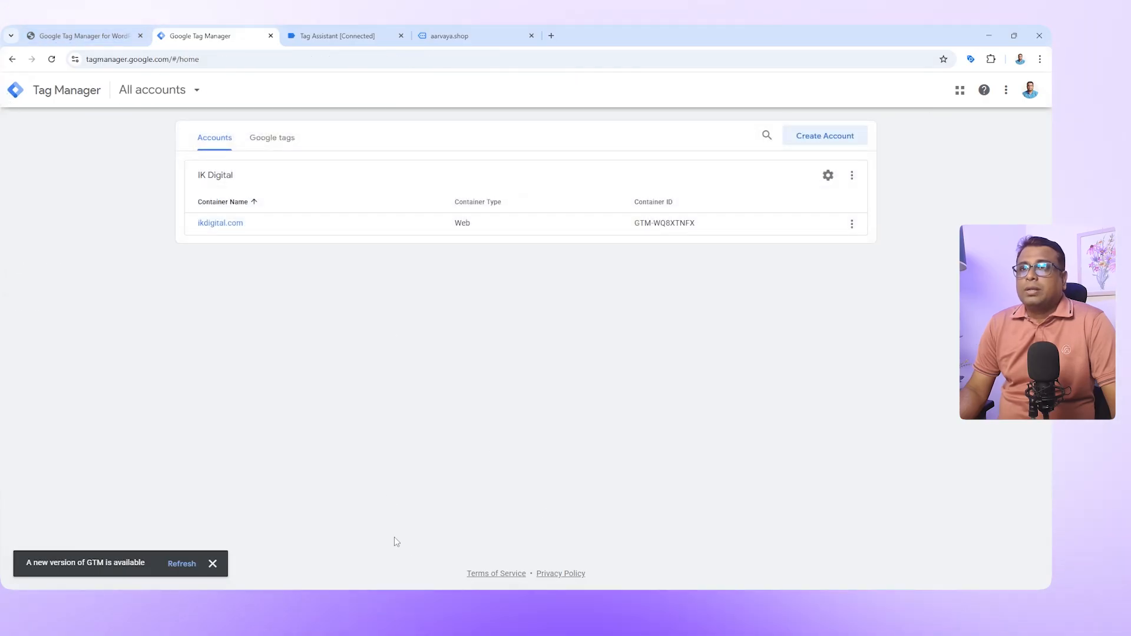
click(229, 225)
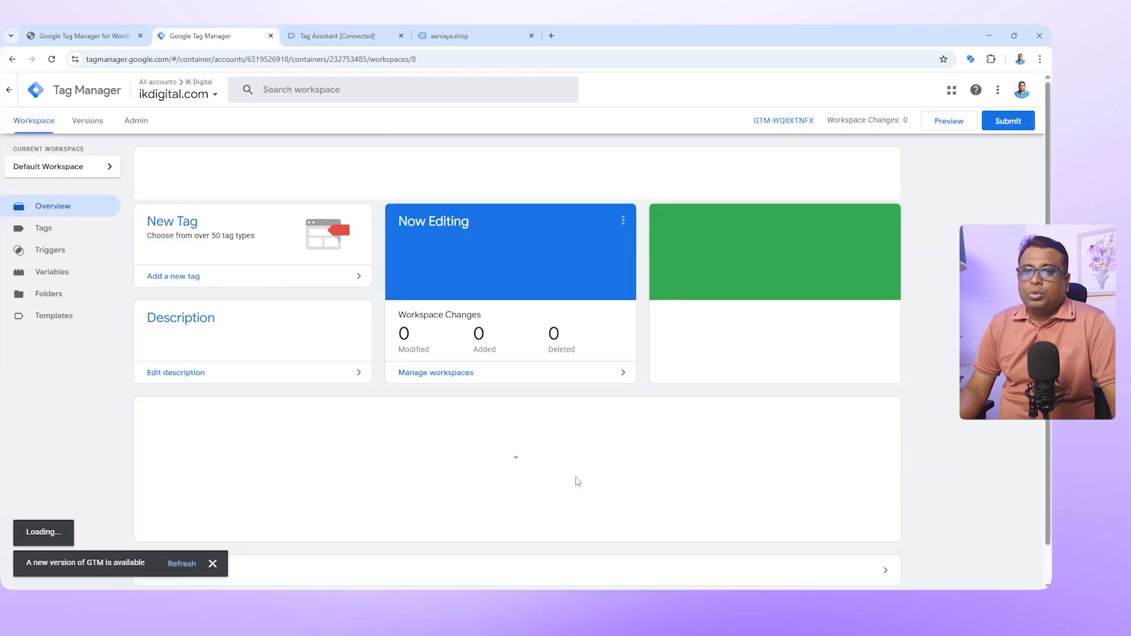
click(49, 235)
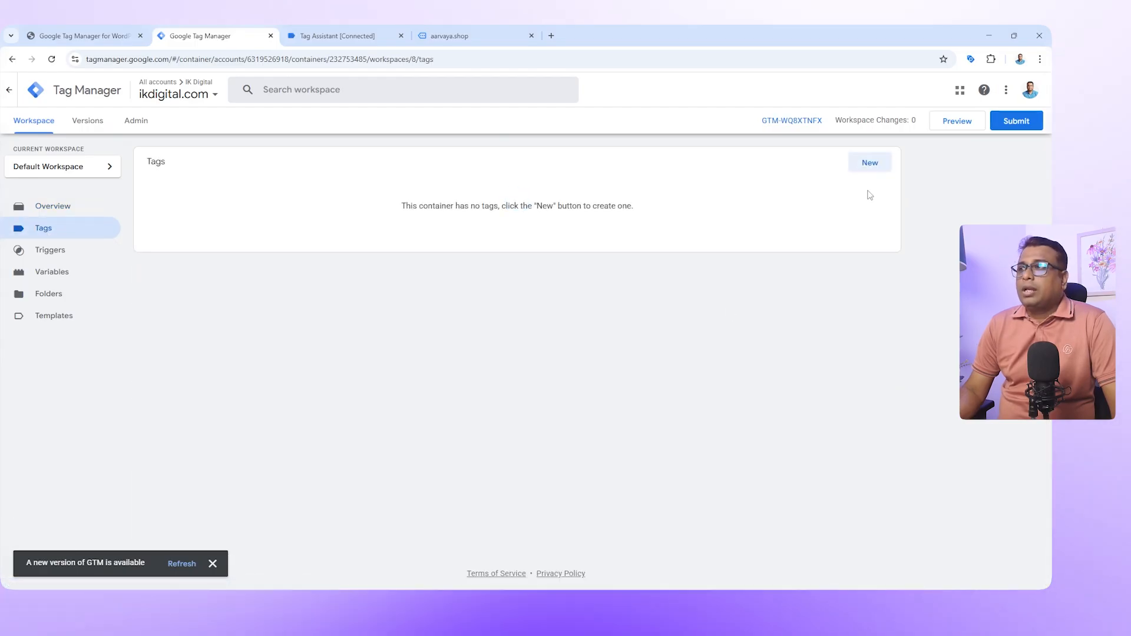
click(870, 165)
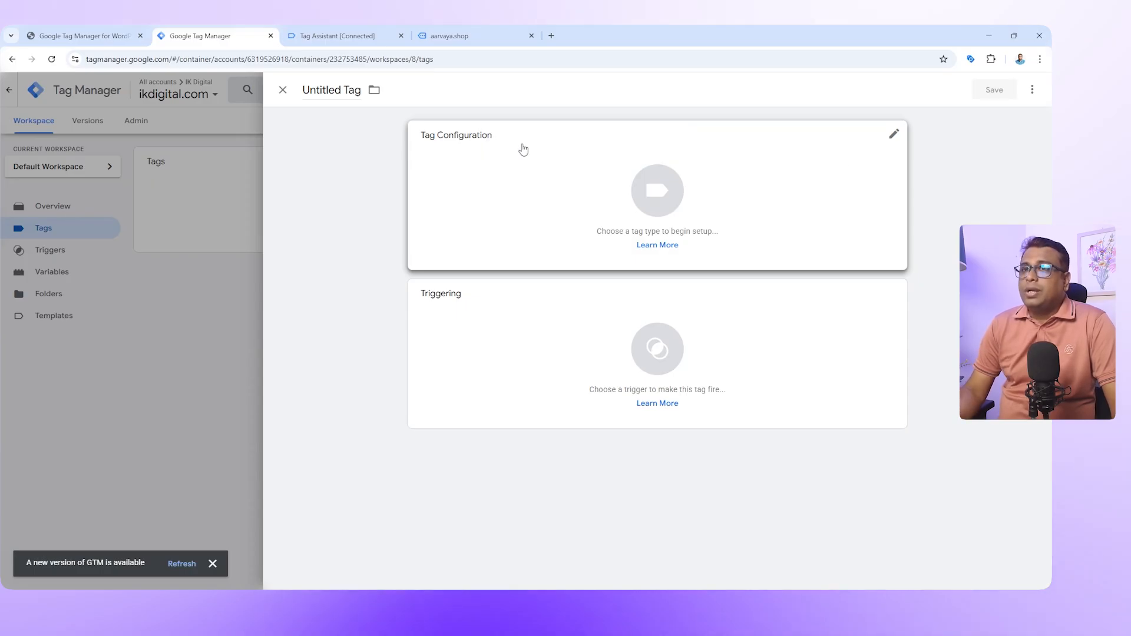
Find the Facebook Pixel template by facebookarchive in the Community Template Gallery and add it to the workspace as the tag type
click(894, 136)
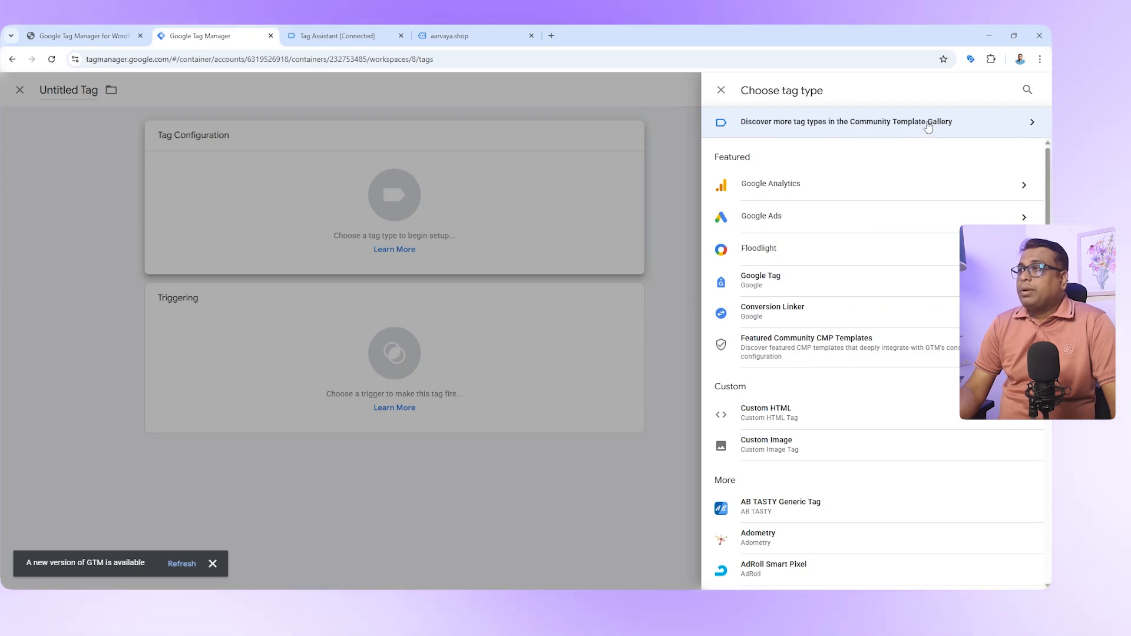
click(1029, 129)
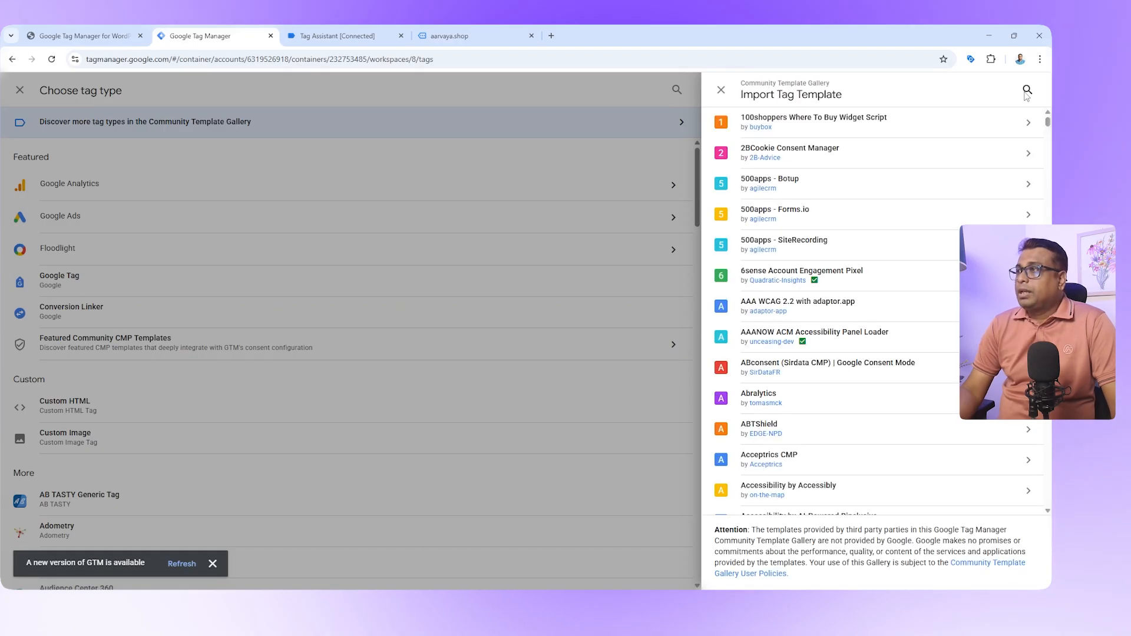
click(1024, 92)
text(Facebook)
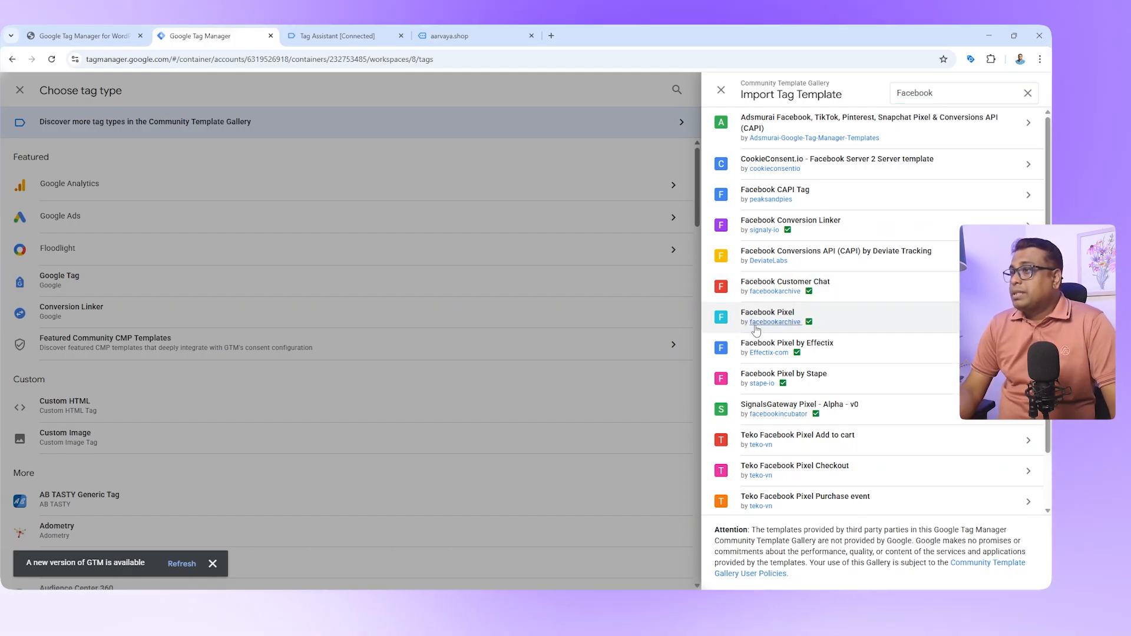
mouse_move(809, 322)
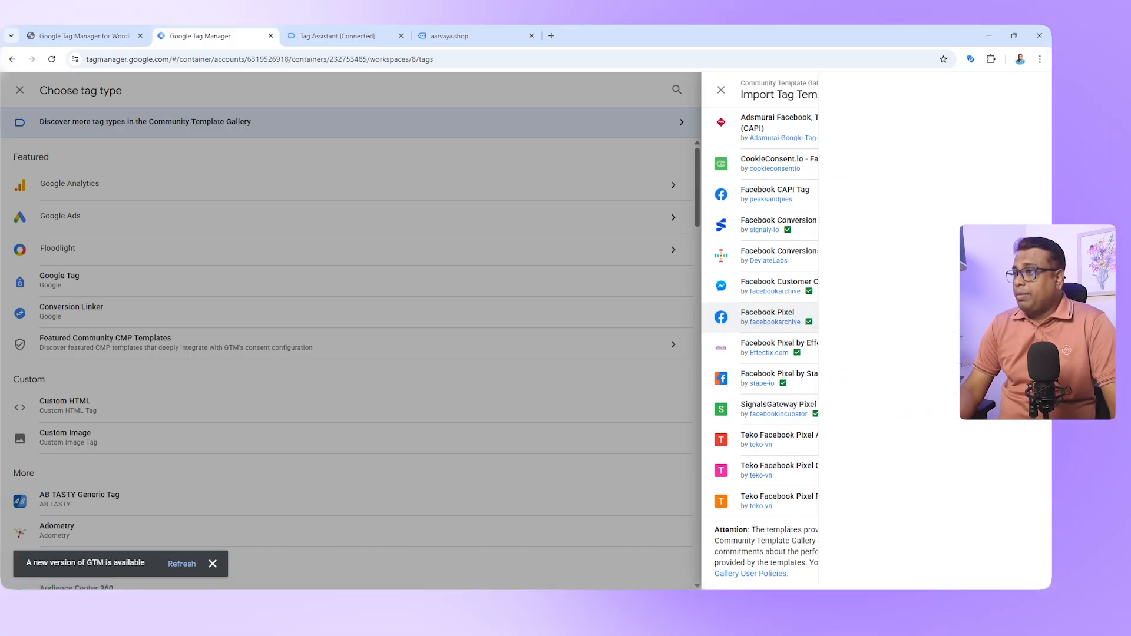
click(824, 316)
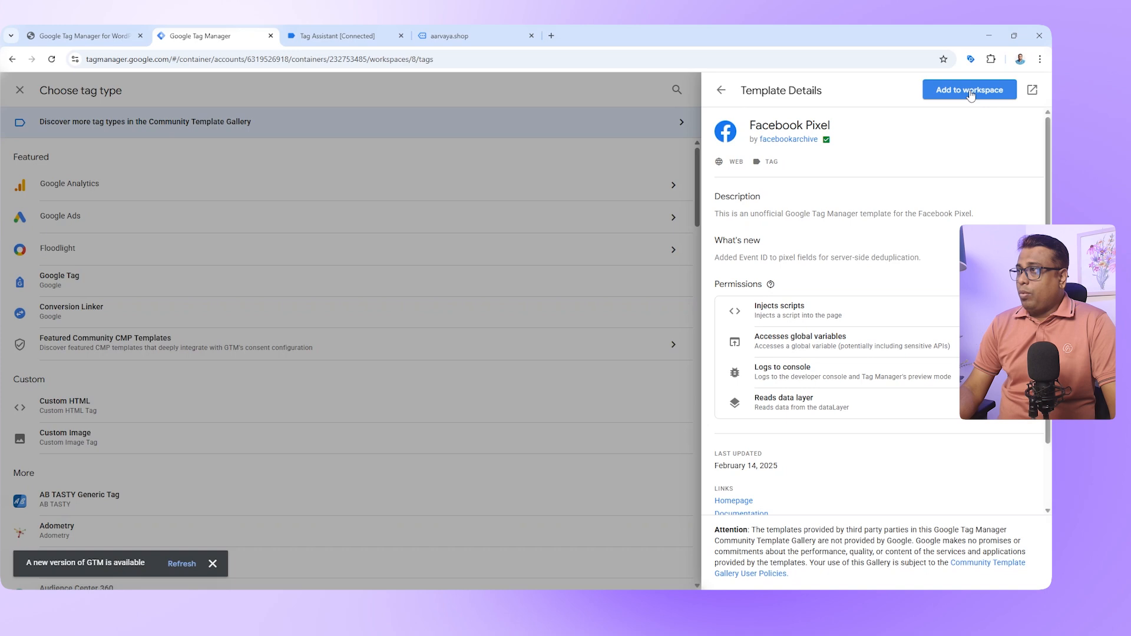
click(975, 96)
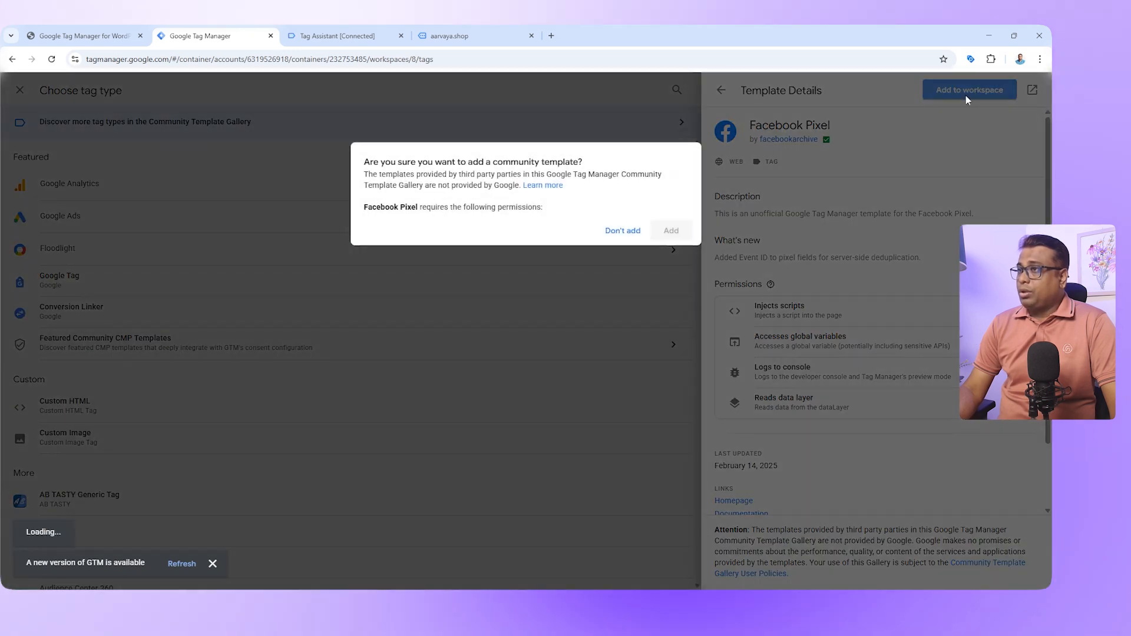
click(670, 354)
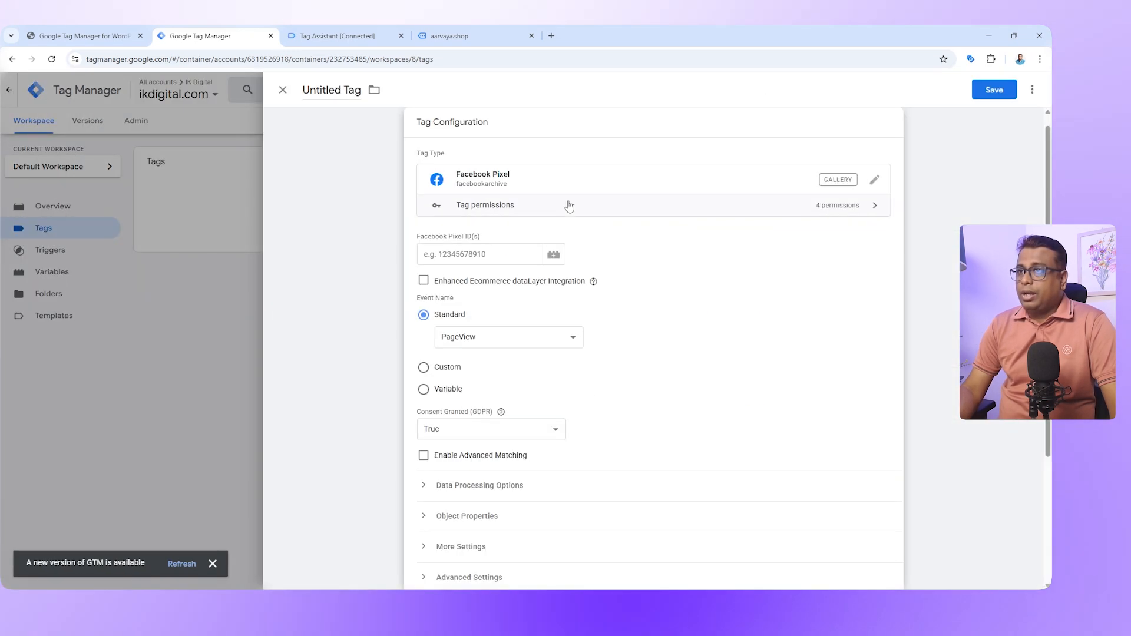
click(451, 256)
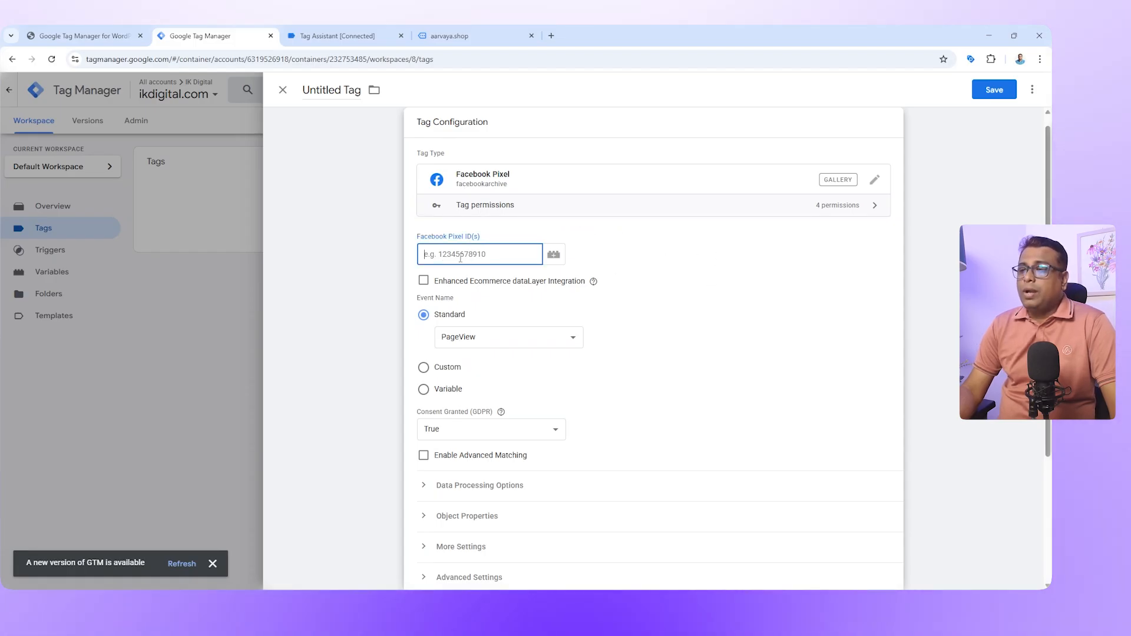
key(ctrl+v)
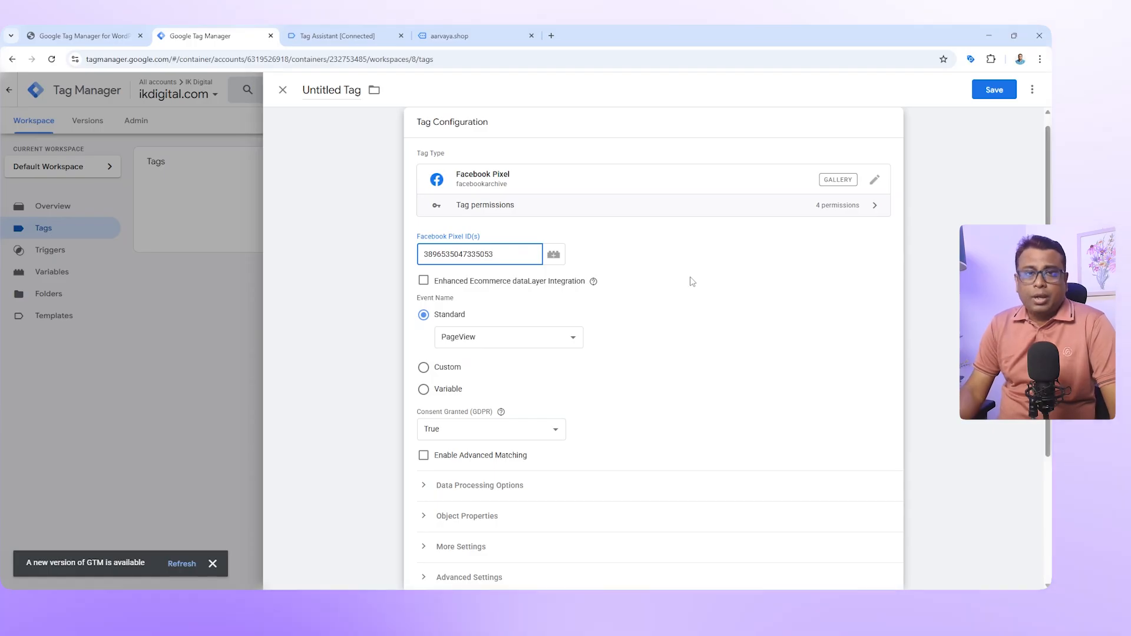
key(ctrl+a)
key(ctrl+c)
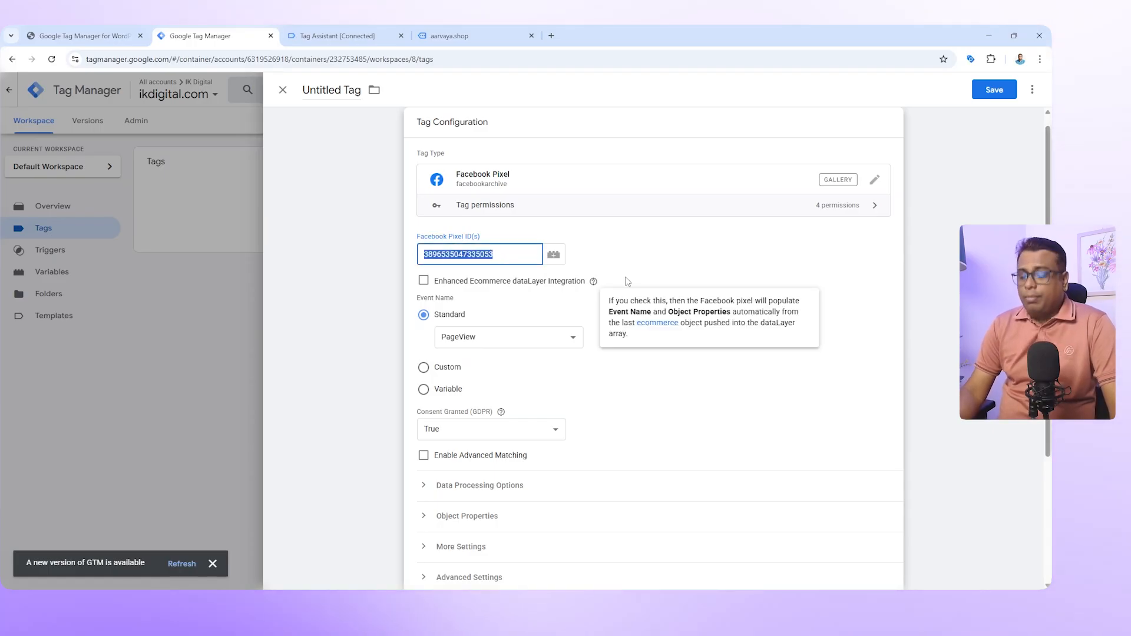
key(BackSpace)
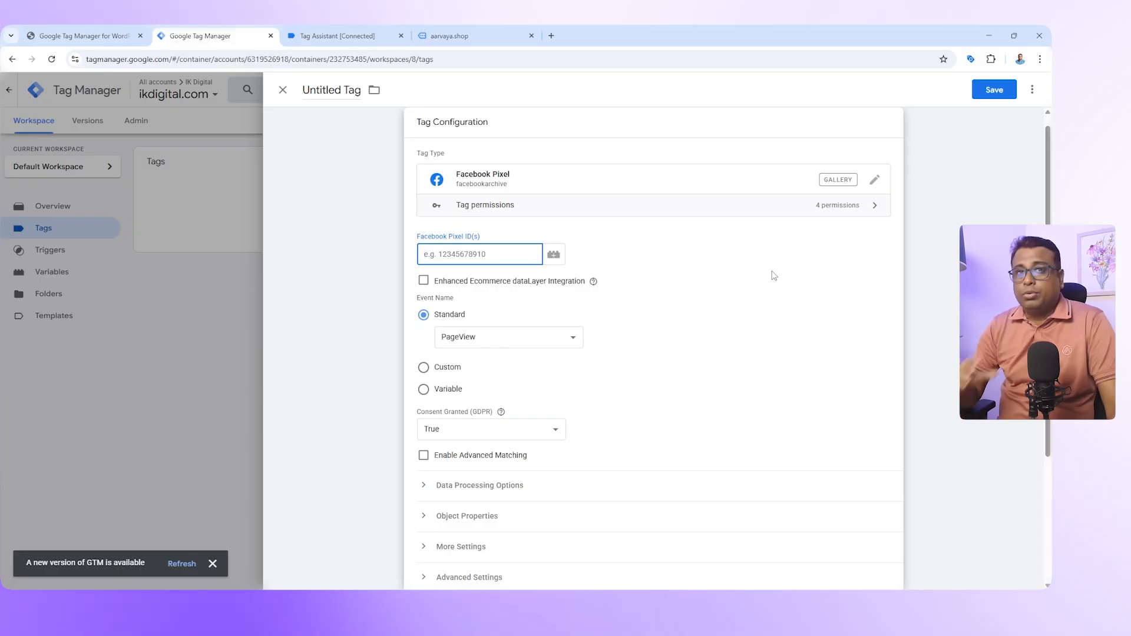
Create a new Constant variable for the Facebook Pixel ID(s) field, with the copied pixel ID as its value
click(558, 257)
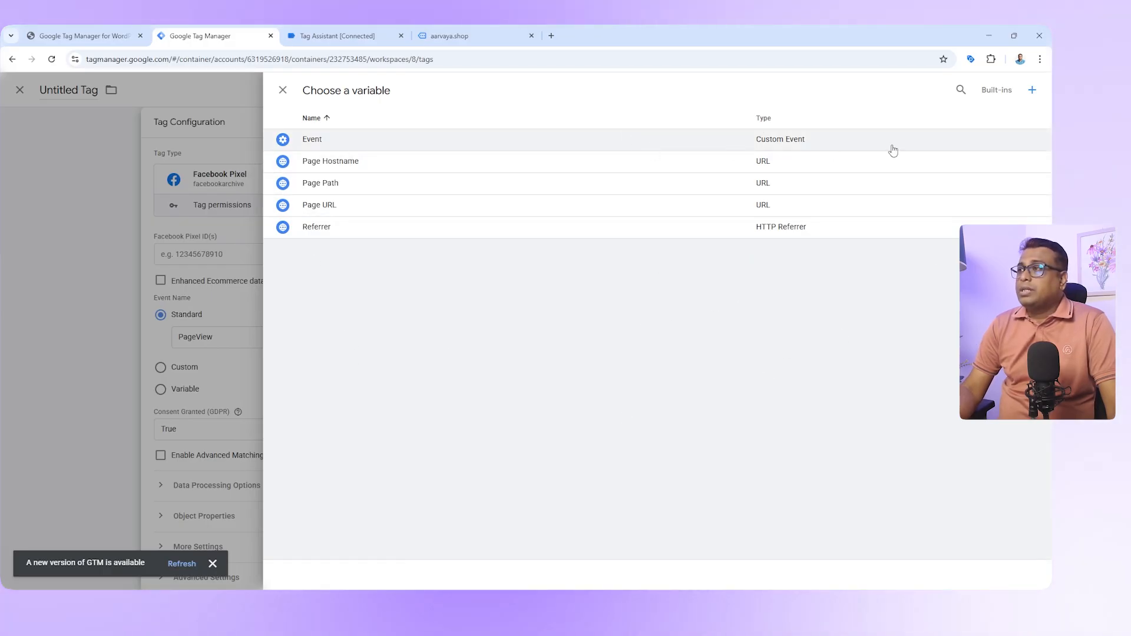
click(1031, 91)
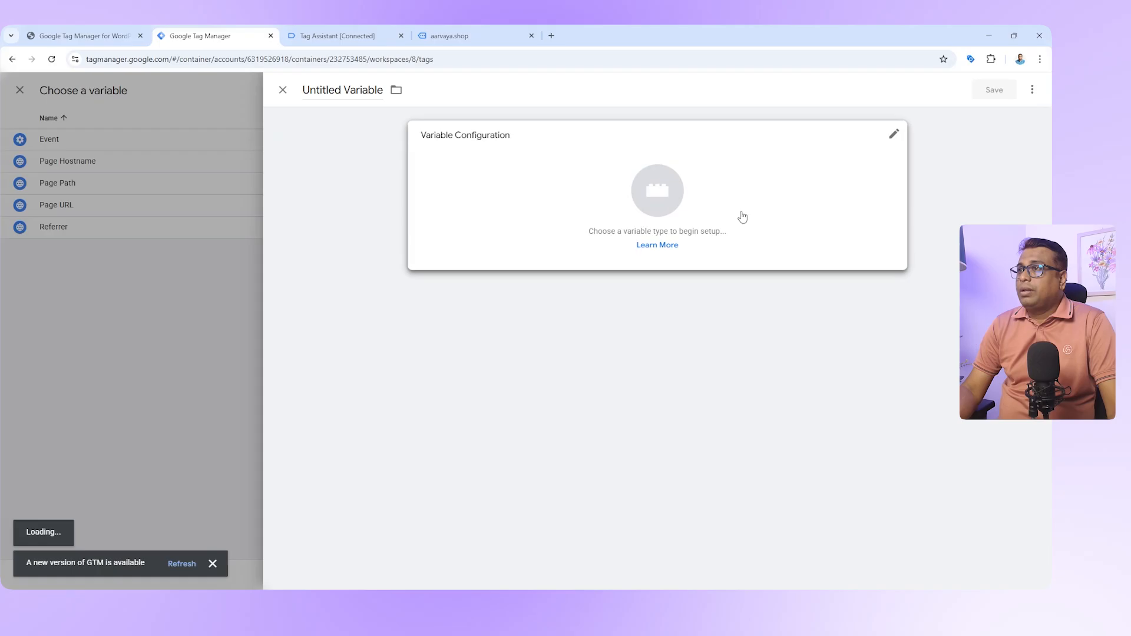
click(894, 135)
scroll(913, 321, down, 5)
click(730, 259)
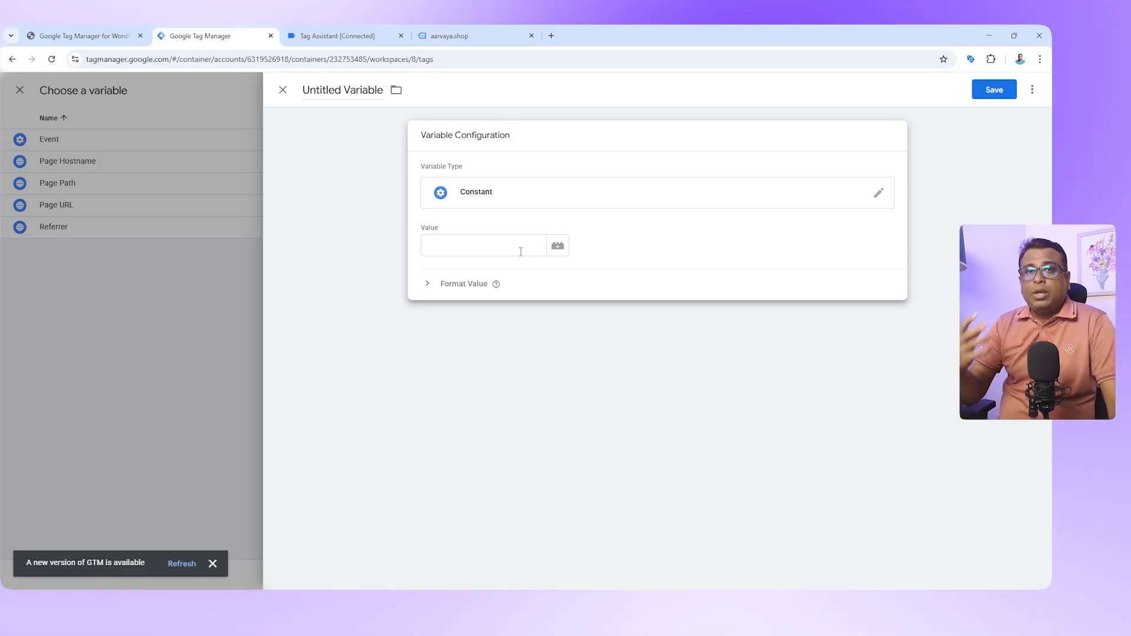
click(478, 248)
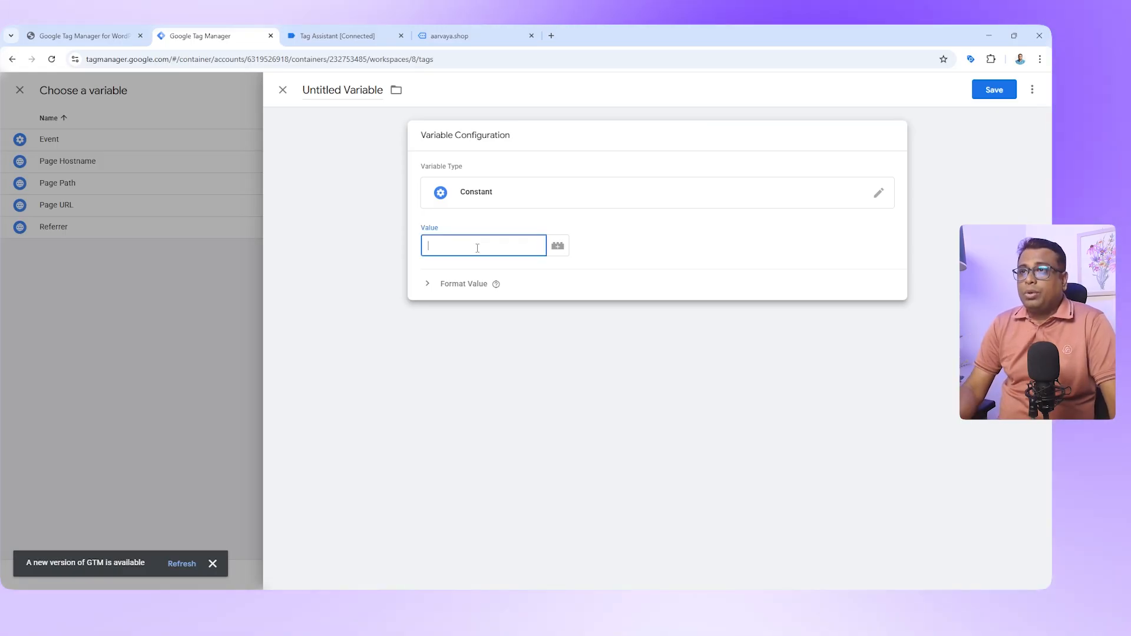
key(ctrl+v)
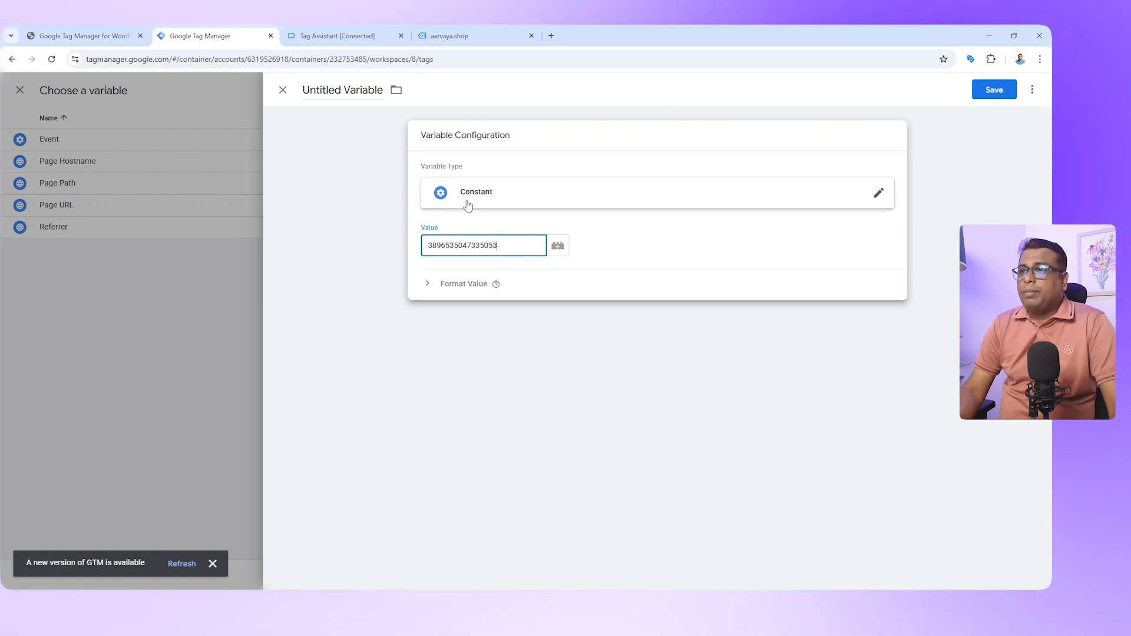
Name the variable "Facebook Pixel Code" and save it as the tag's Facebook Pixel ID
click(396, 90)
click(315, 90)
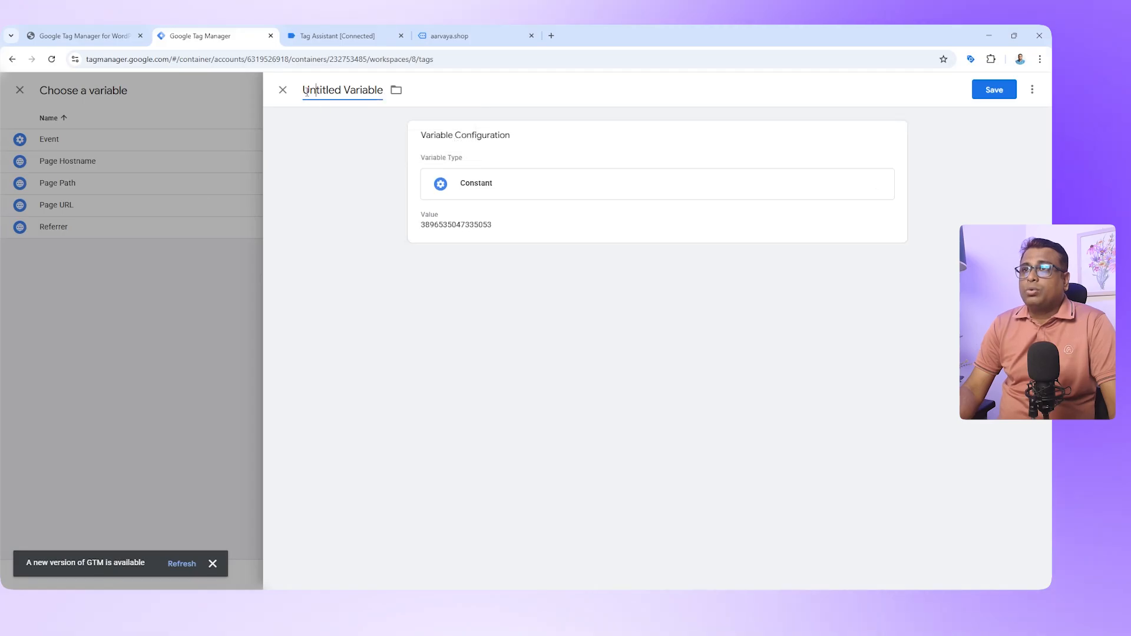
drag(305, 90, 379, 91)
key(BackSpace)
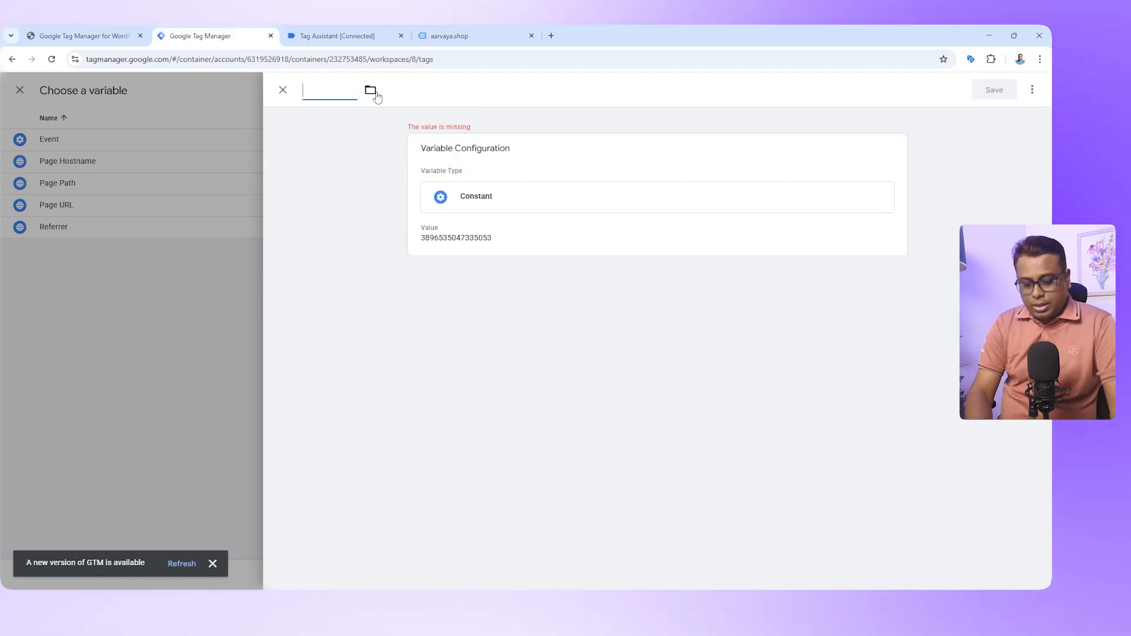
text(Facebook Pixel Code)
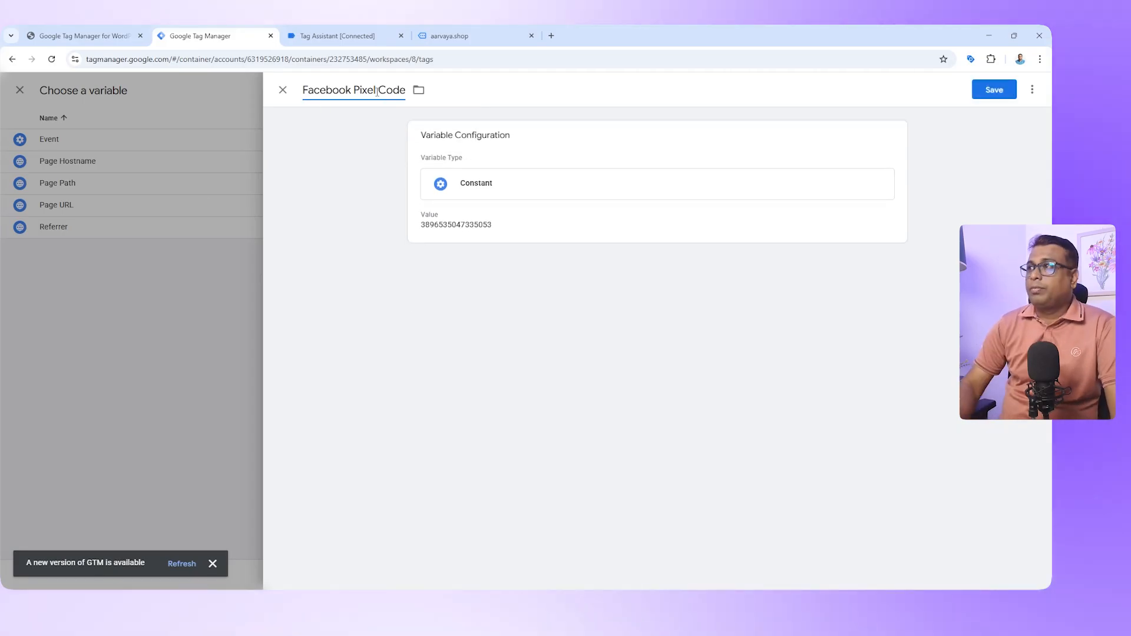
click(991, 92)
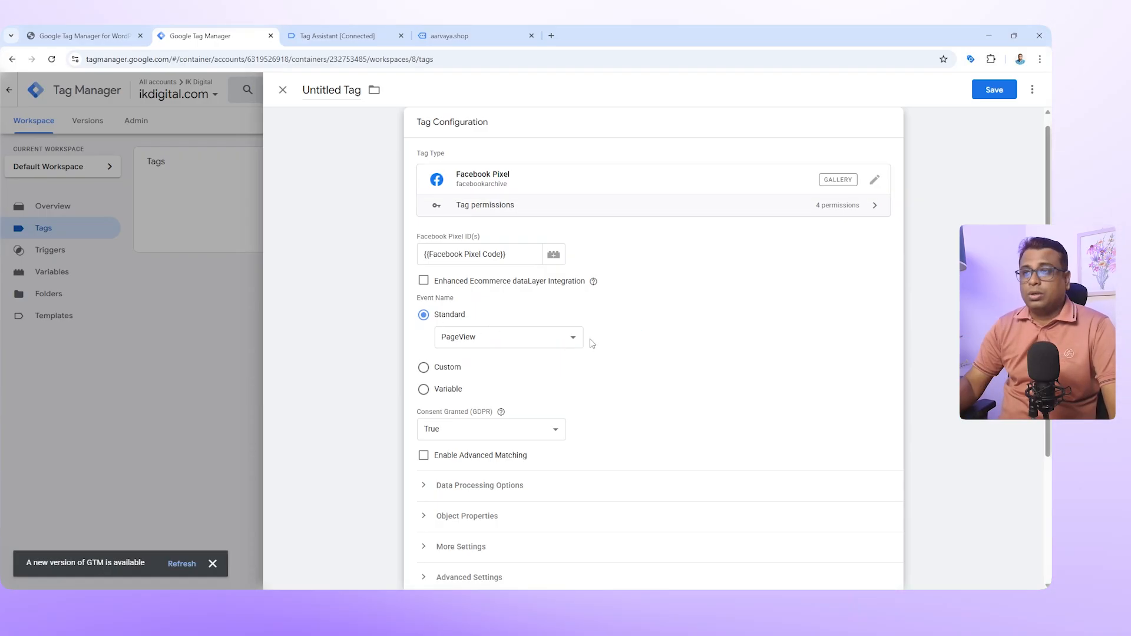
Set the tag to fire on the All Pages page view trigger
scroll(592, 343, down, 3)
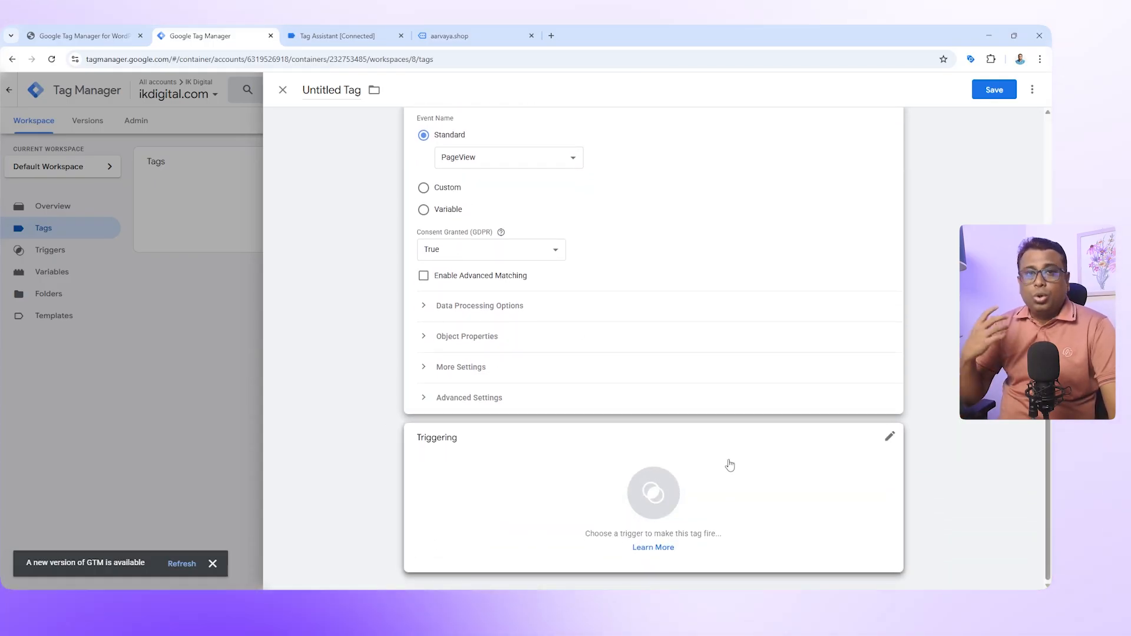
click(889, 438)
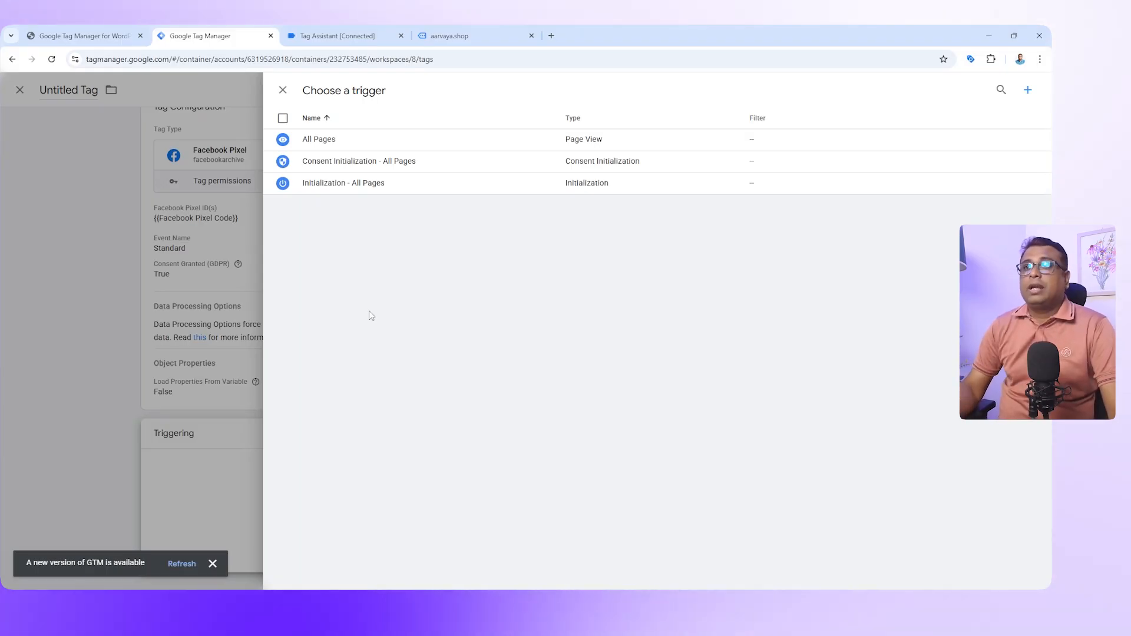
click(423, 144)
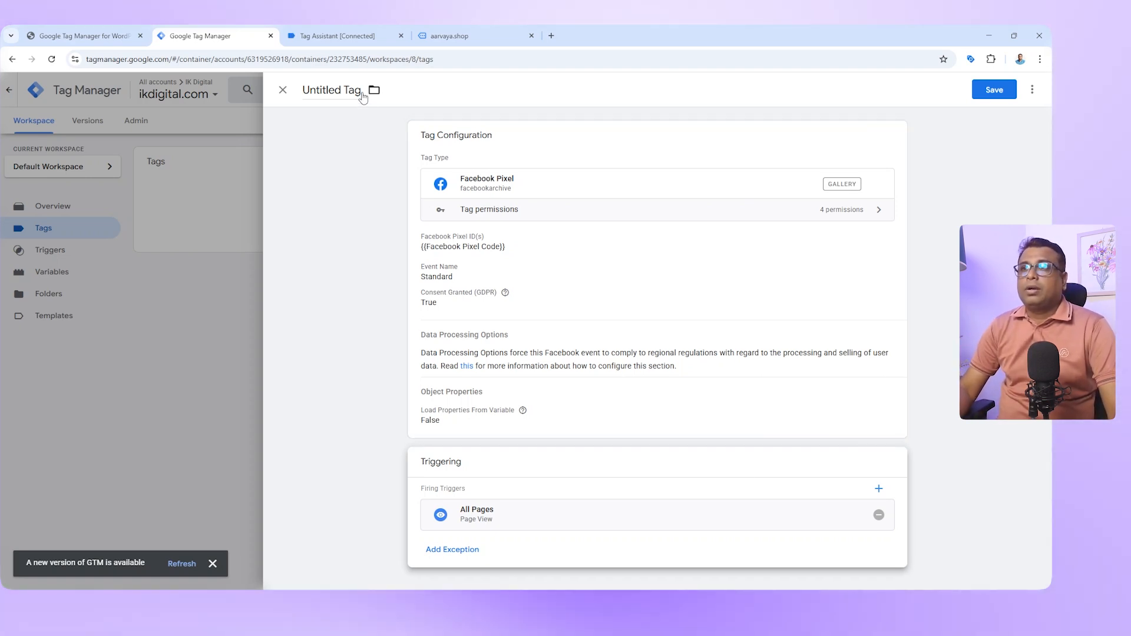
Name the tag "Facebook pixel connection" and save it
drag(361, 92, 304, 90)
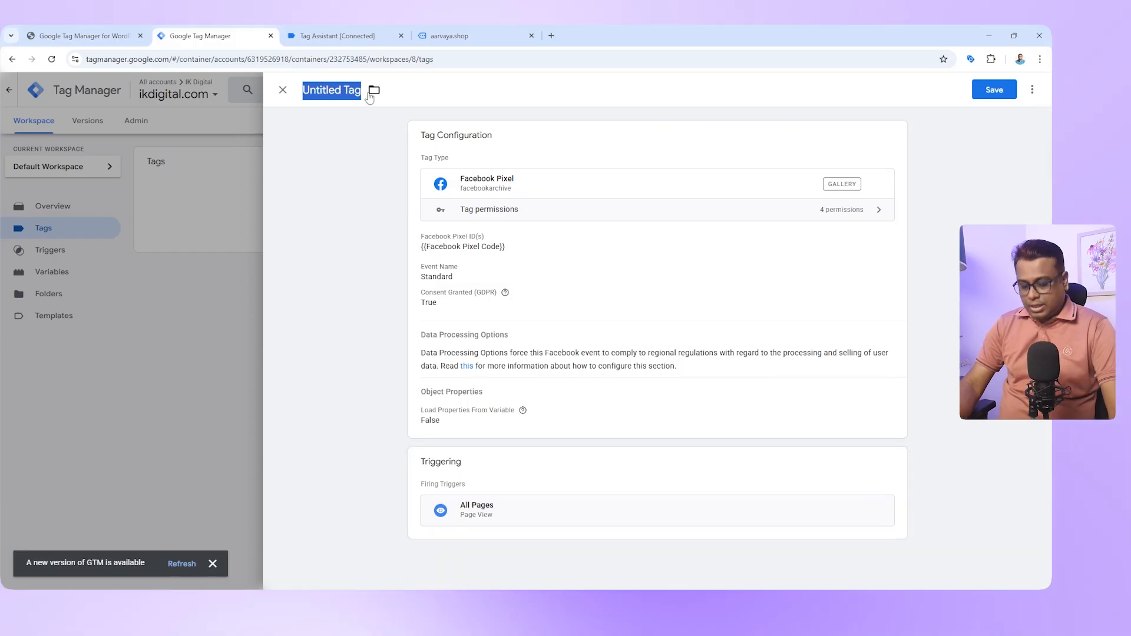
key(BackSpace)
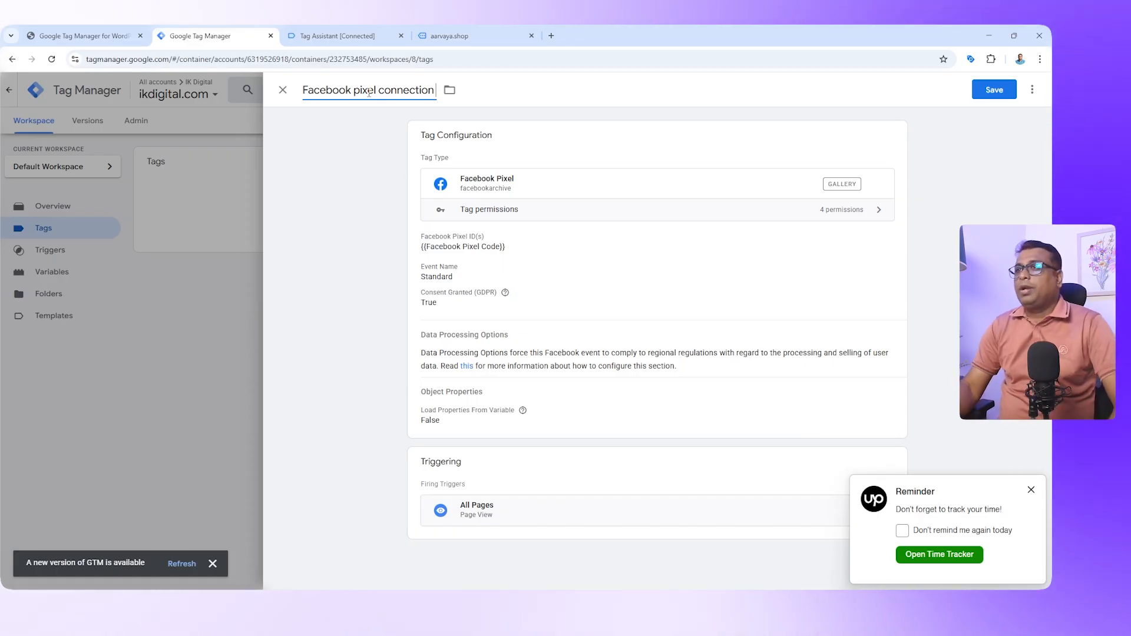
click(993, 89)
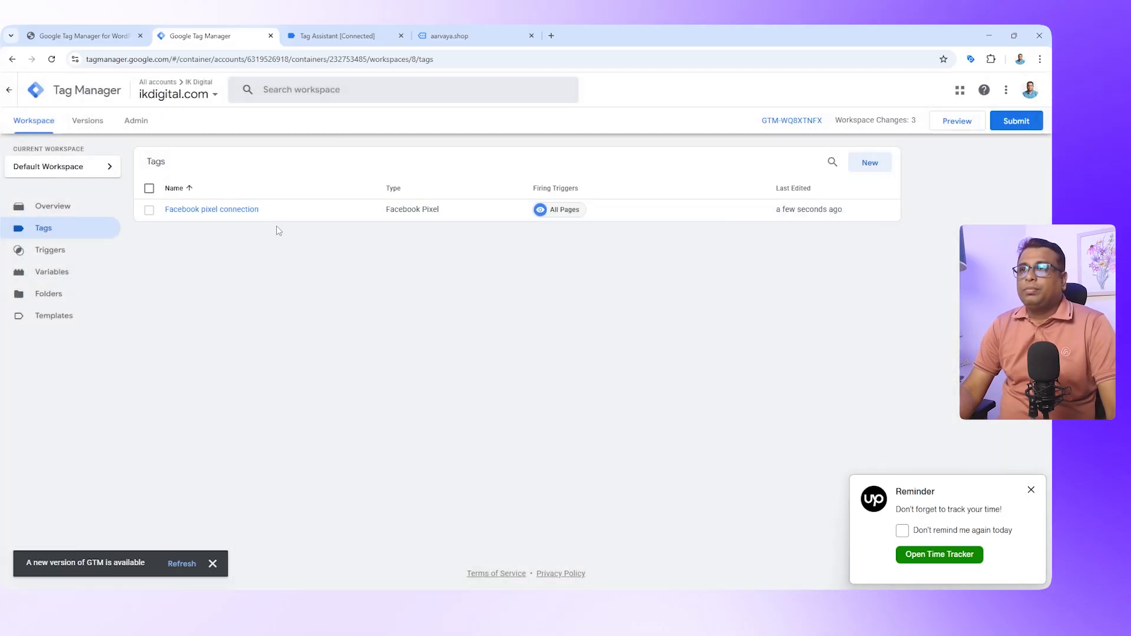
Submit and publish the workspace changes without a version name or description, and return to the workspace's tag list
click(1018, 121)
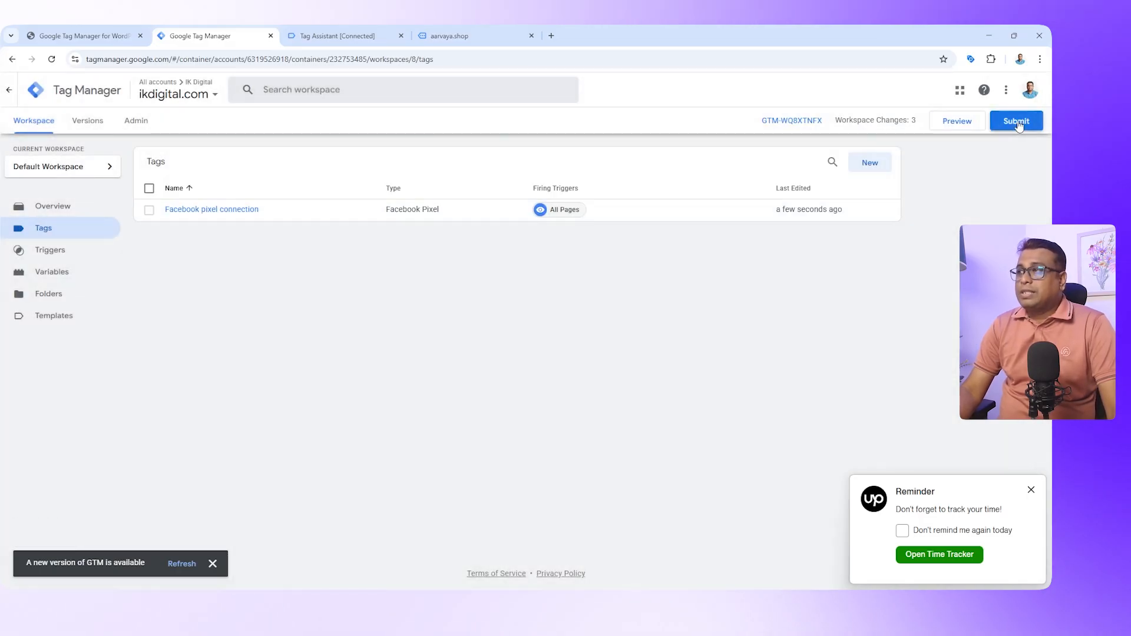
click(1011, 91)
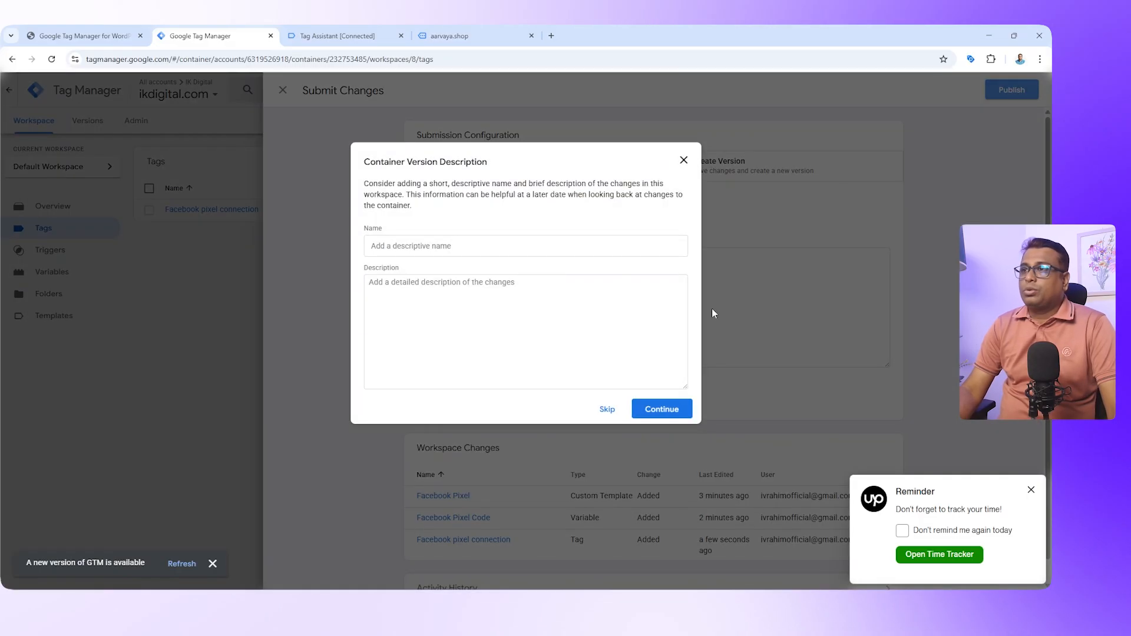
click(661, 409)
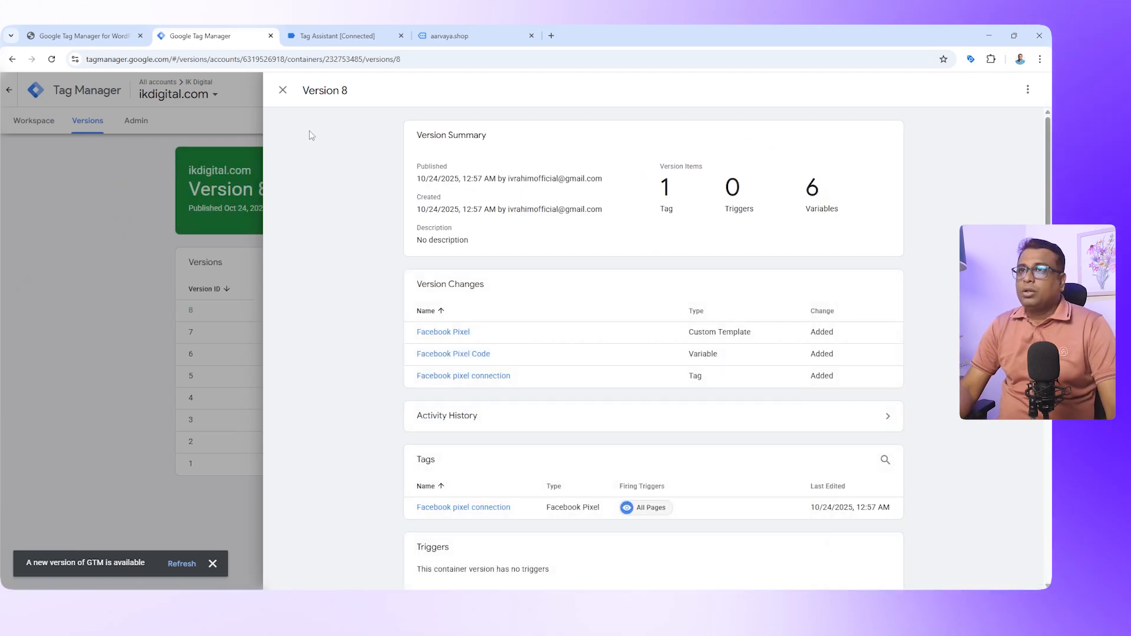
click(283, 90)
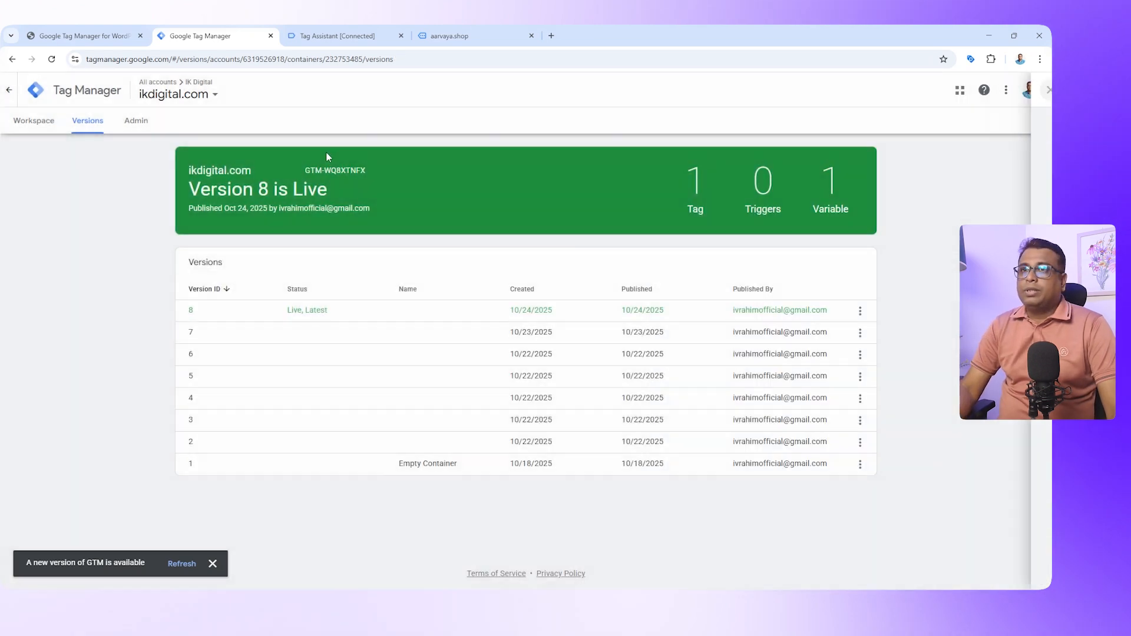
click(32, 127)
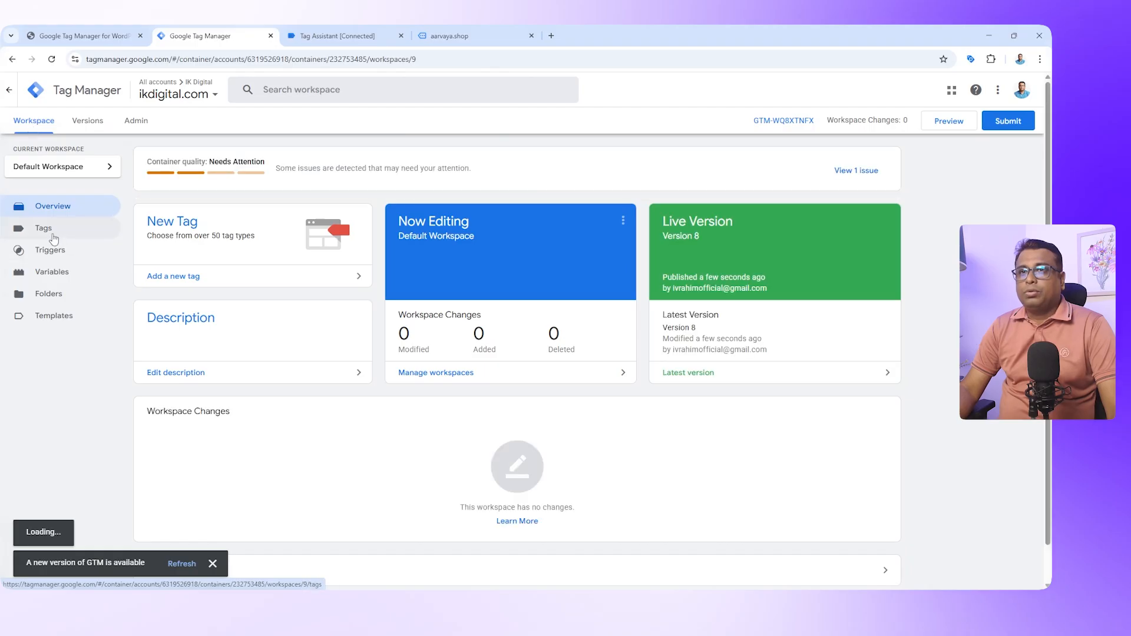
click(52, 236)
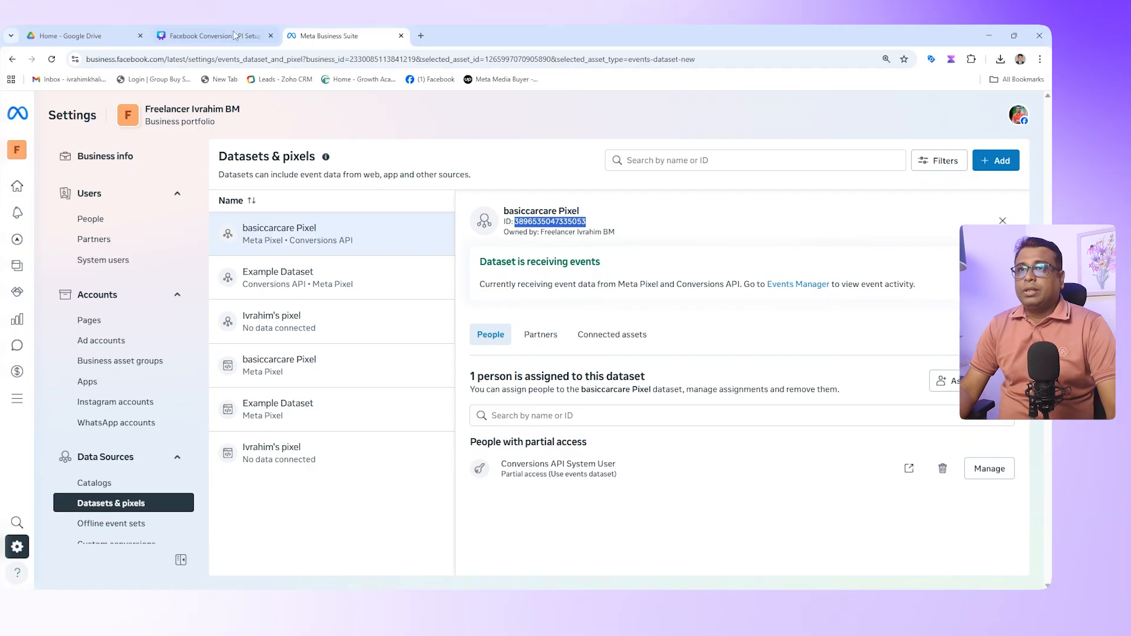
In the Canva presentation, open slide 7 and copy "Meta Pixel Helper" from the Chrome extension requirements
click(234, 35)
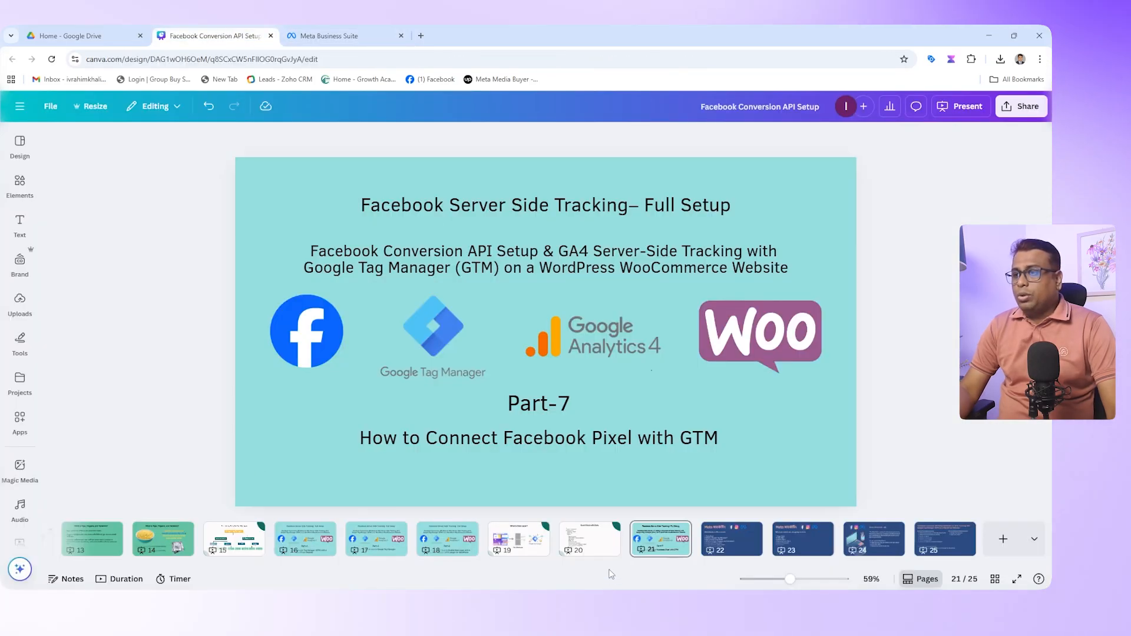
scroll(118, 539, left, 5)
drag(112, 568, 33, 571)
click(519, 539)
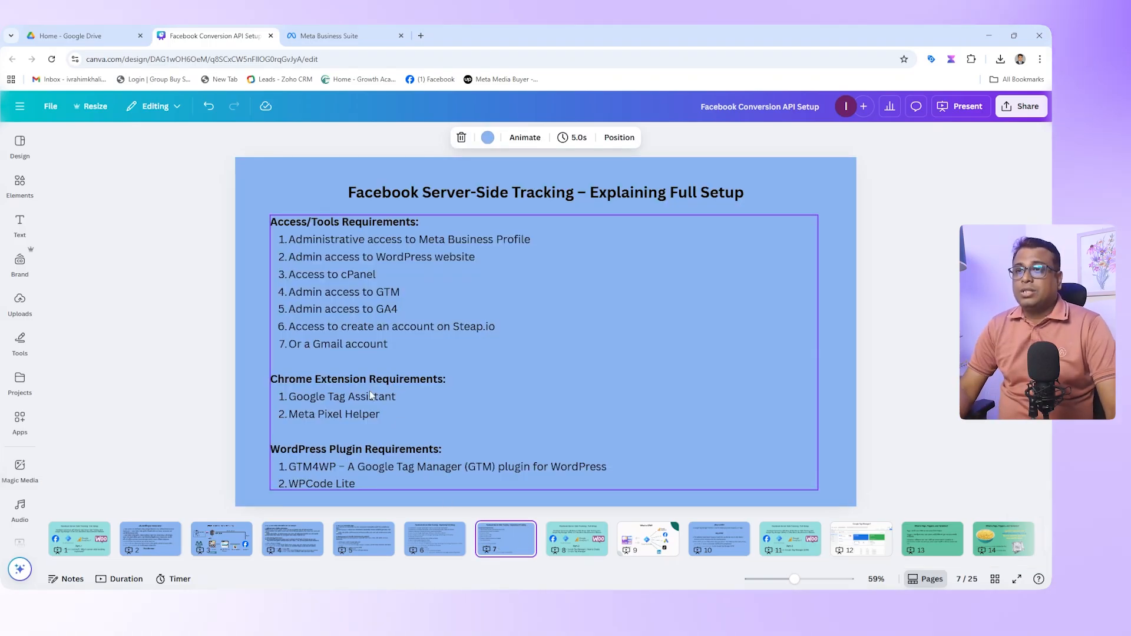
click(354, 418)
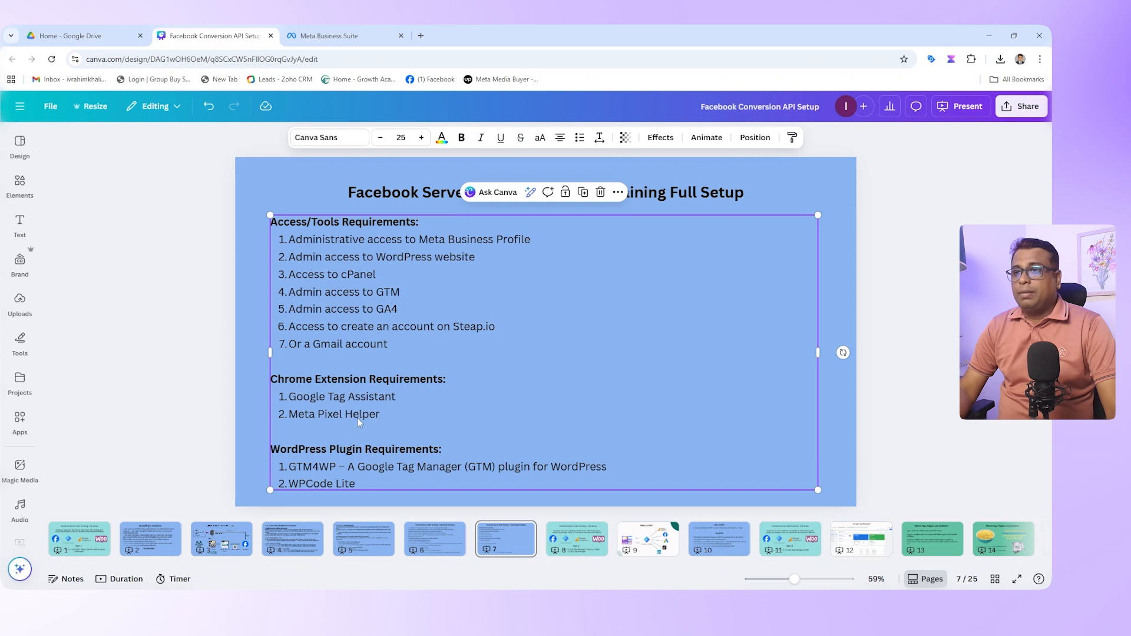
double_click(355, 415)
click(384, 416)
drag(384, 415, 291, 418)
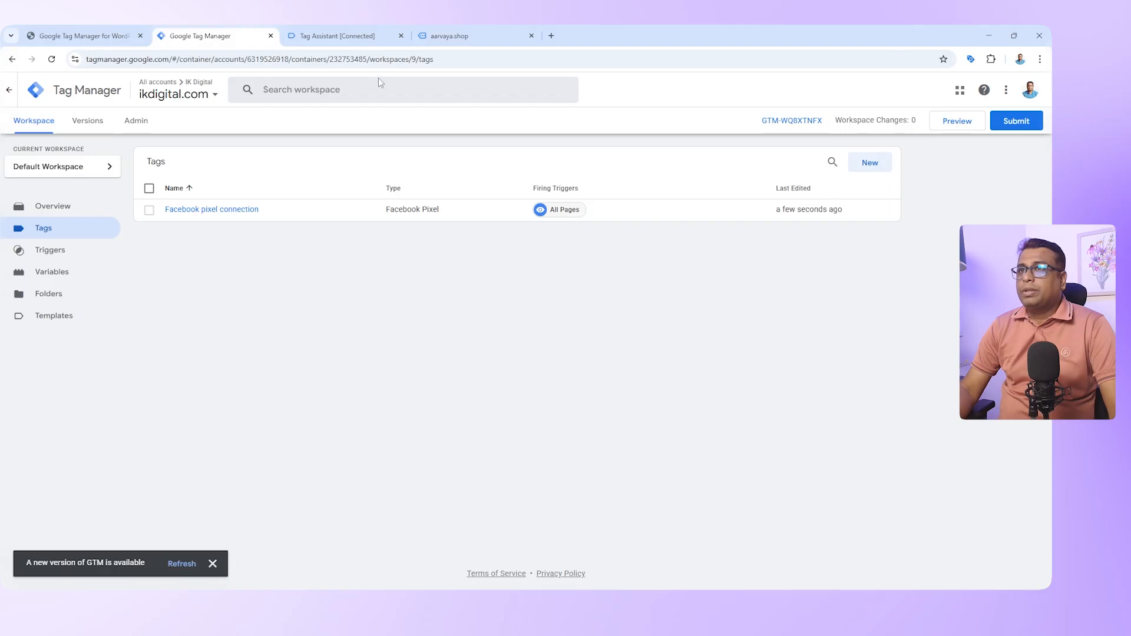
In a new browser tab, search Google for "meta pixel helper extension" and open the Meta Pixel Helper page in the Chrome Web Store
click(97, 35)
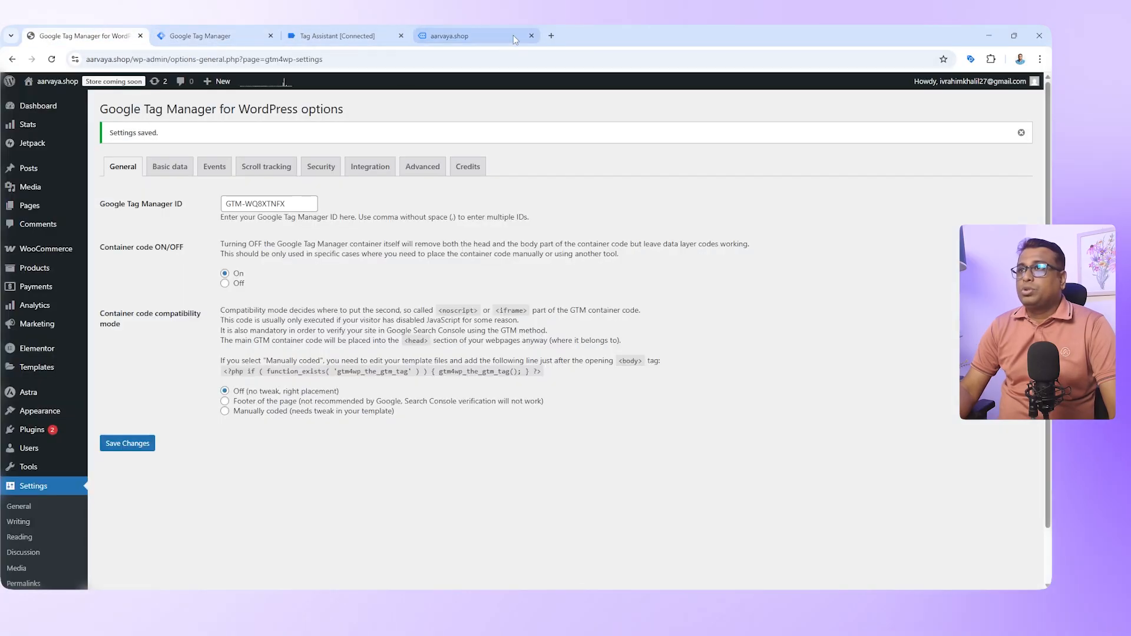
click(551, 36)
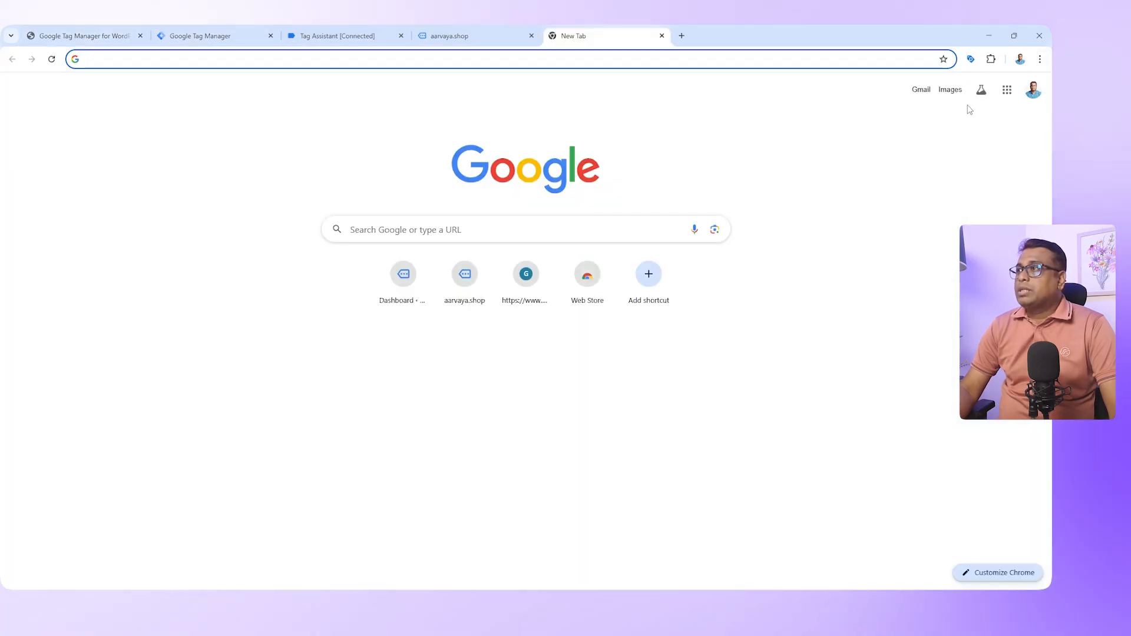
click(420, 232)
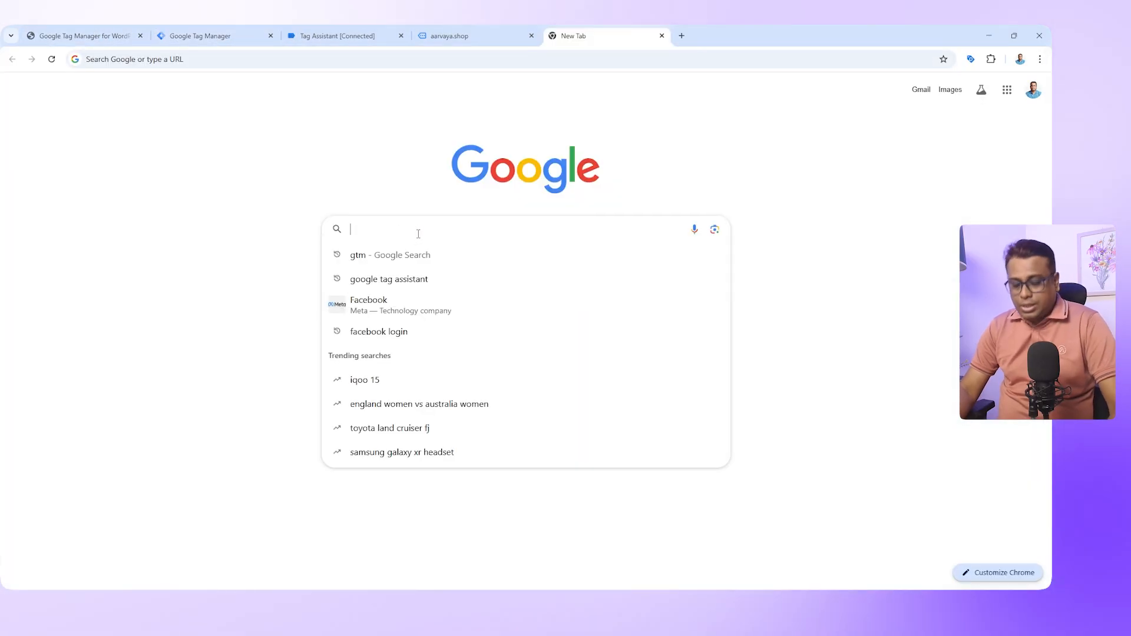
text(Meta Pixel Helper)
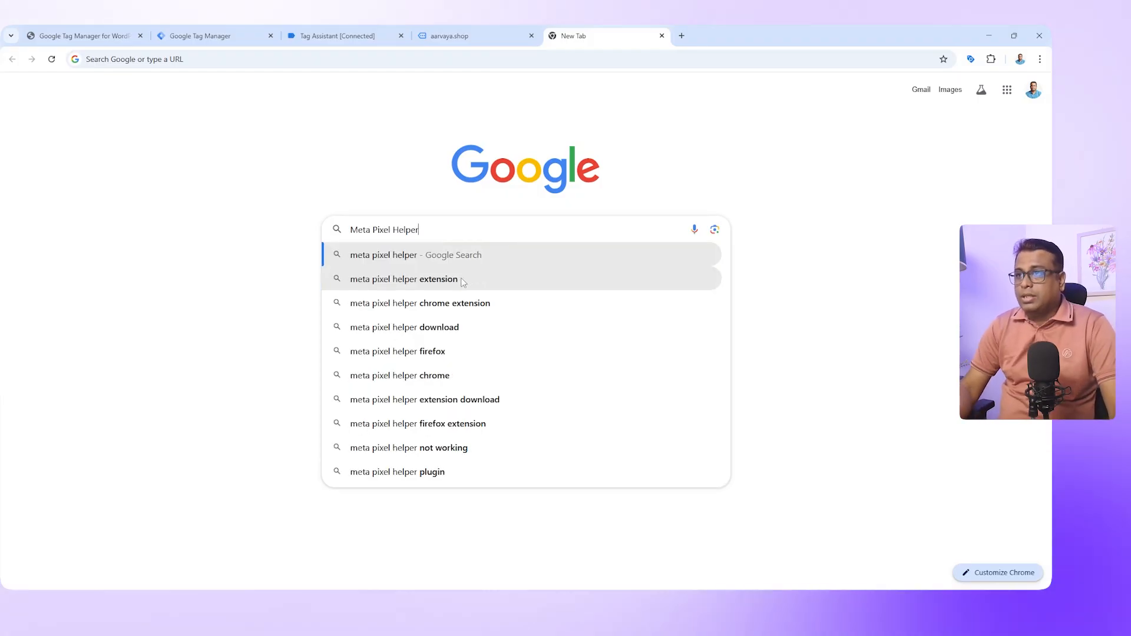
click(433, 279)
click(212, 196)
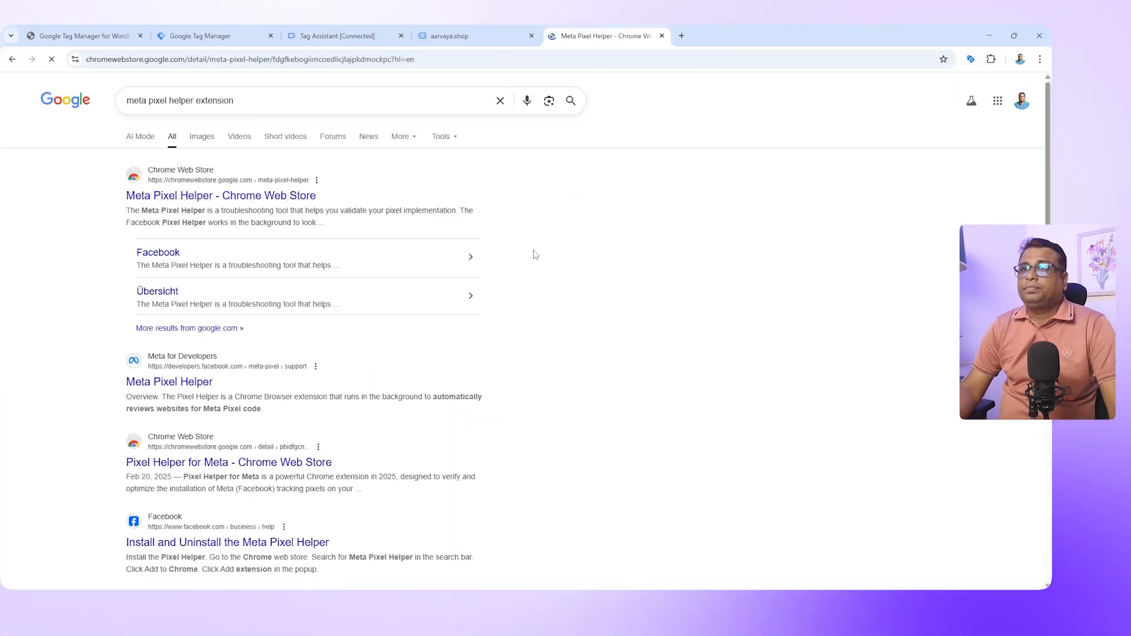
Add the Meta Pixel Helper extension to Chrome and pin it to the browser toolbar
click(760, 164)
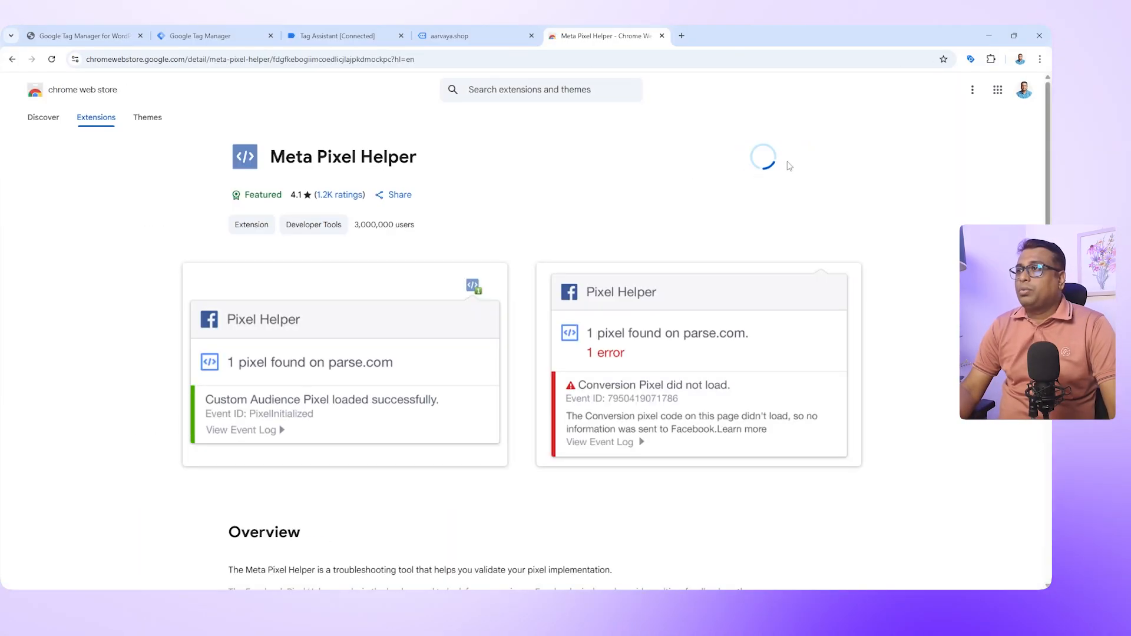
click(546, 159)
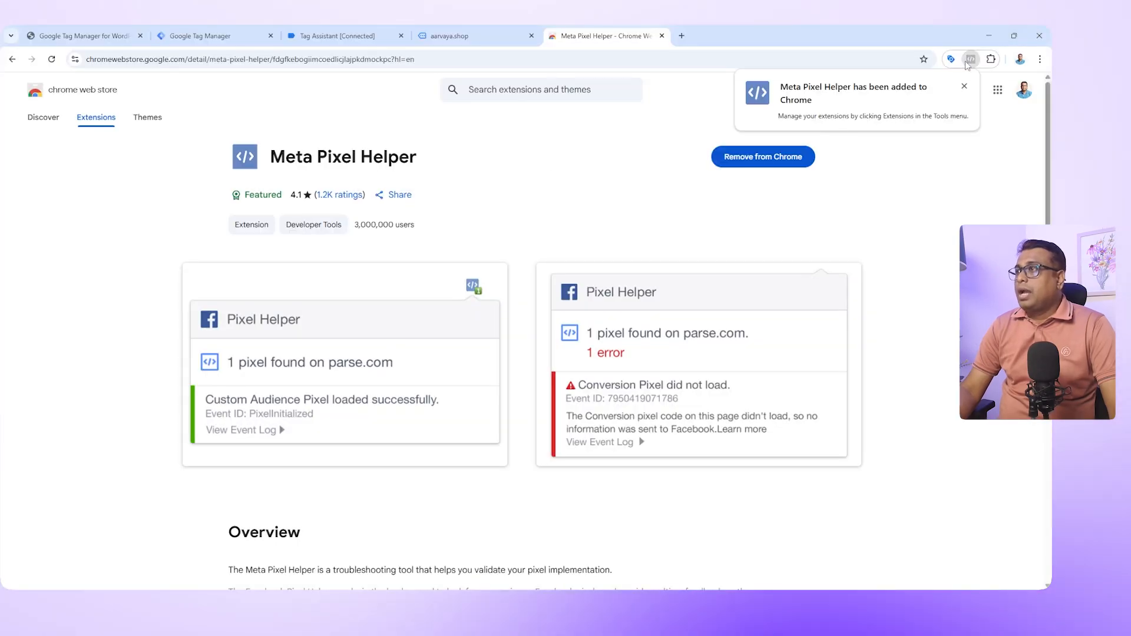
click(991, 59)
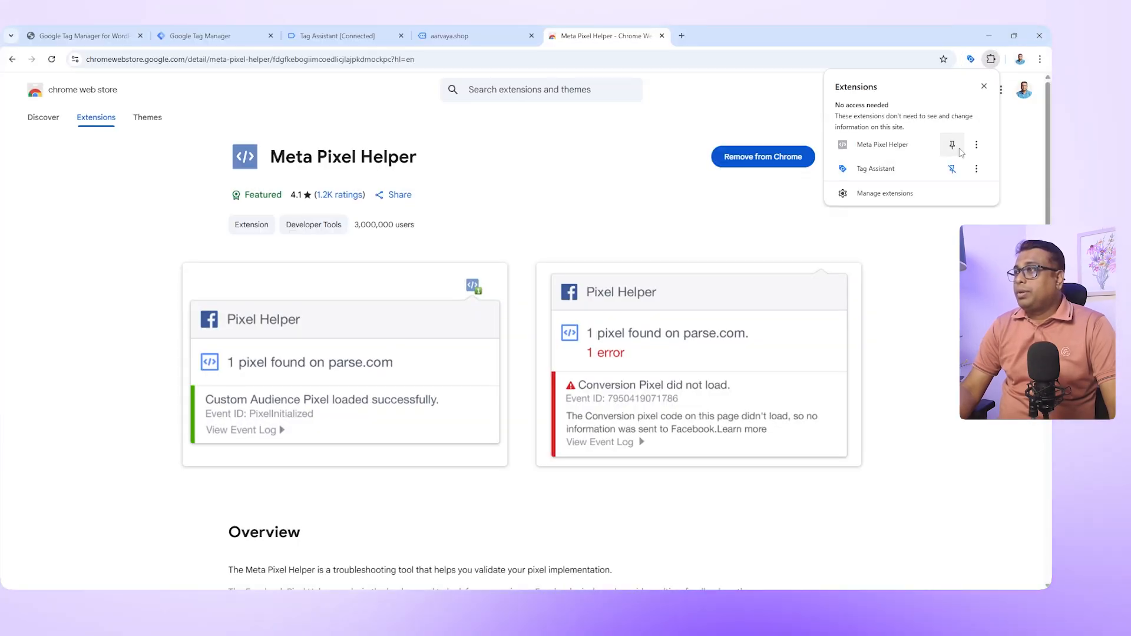
click(952, 146)
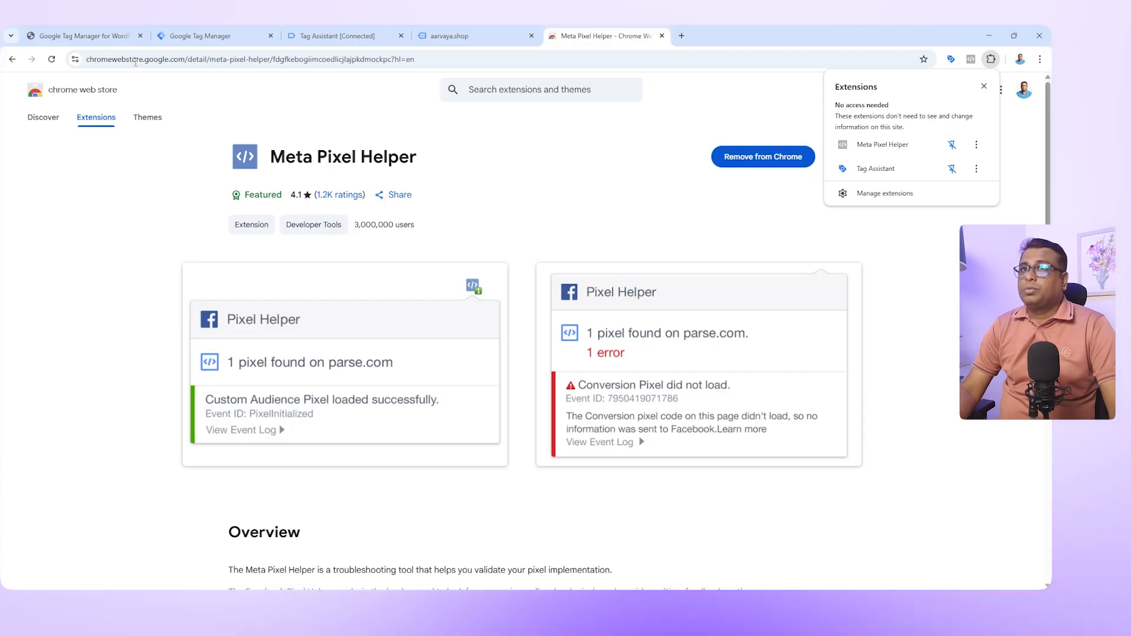
Copy the aarvaya.shop base address from the WordPress admin page and open the storefront in a new browser tab
click(96, 40)
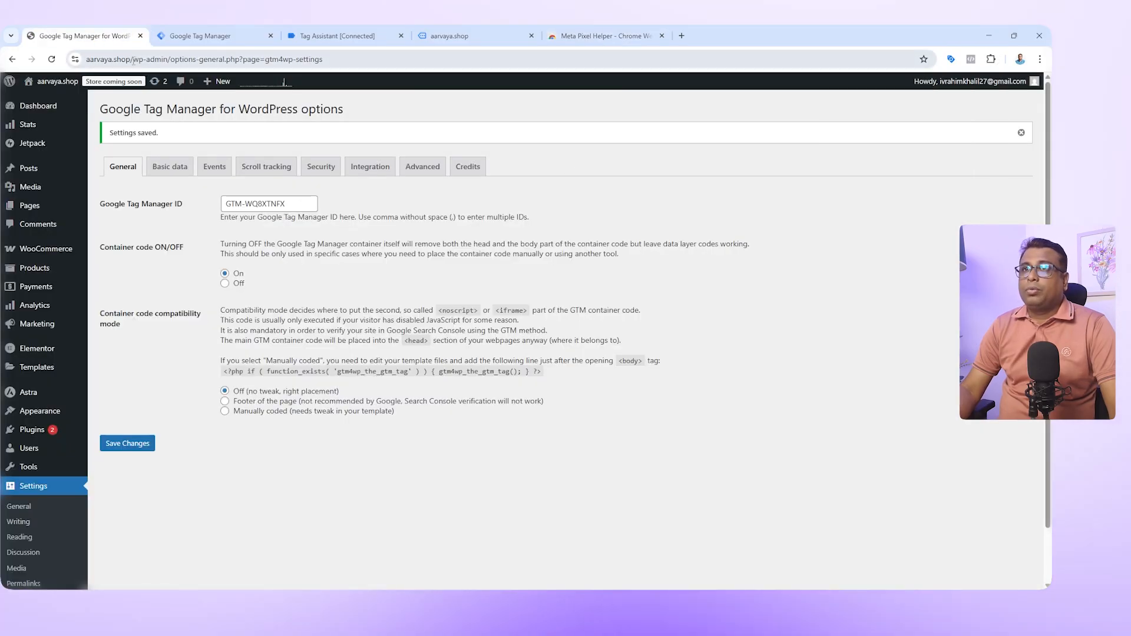
drag(133, 60, 81, 66)
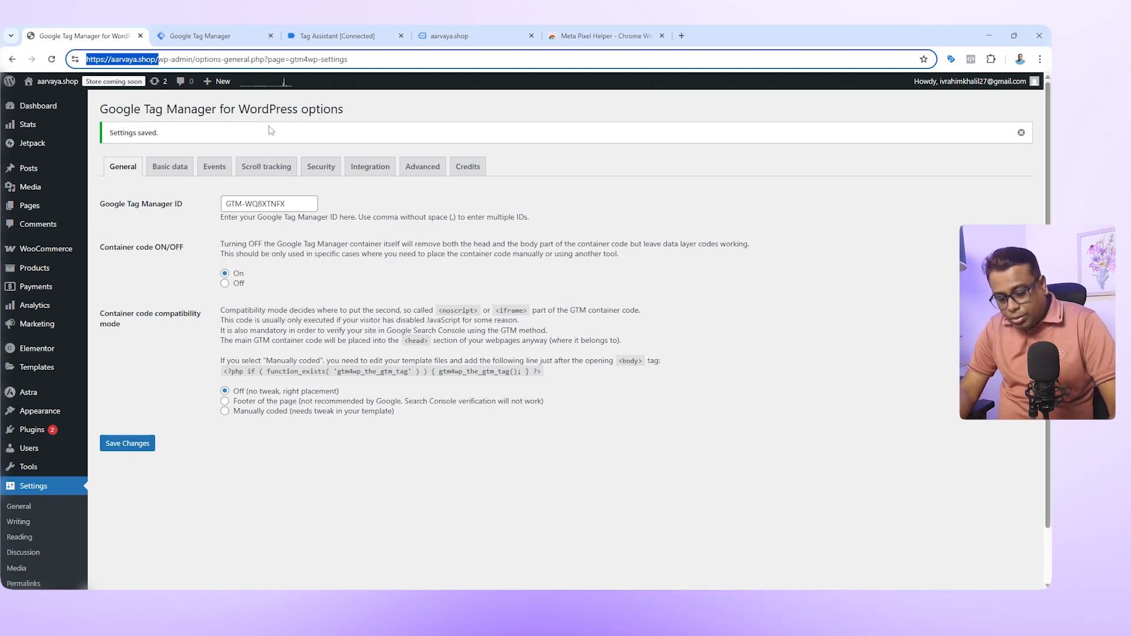
key(ctrl+c)
key(ctrl+t)
key(ctrl+v)
key(Return)
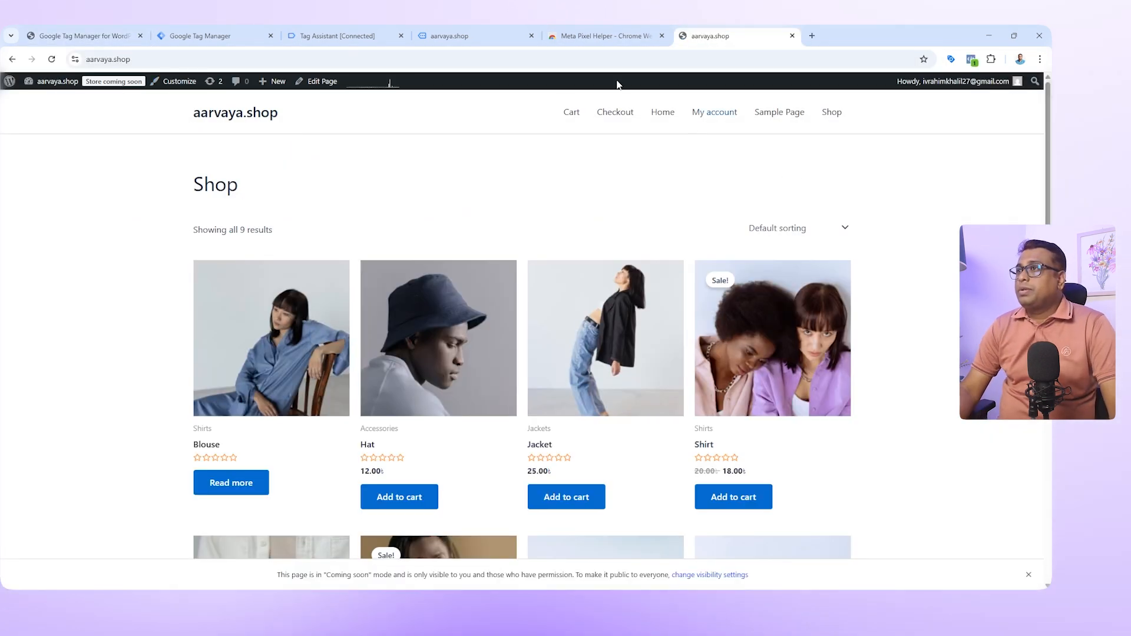
Inspect the PageView event in Meta Pixel Helper on the storefront and compare its pixel ID with the dataset ID in Meta Business Suite
click(972, 60)
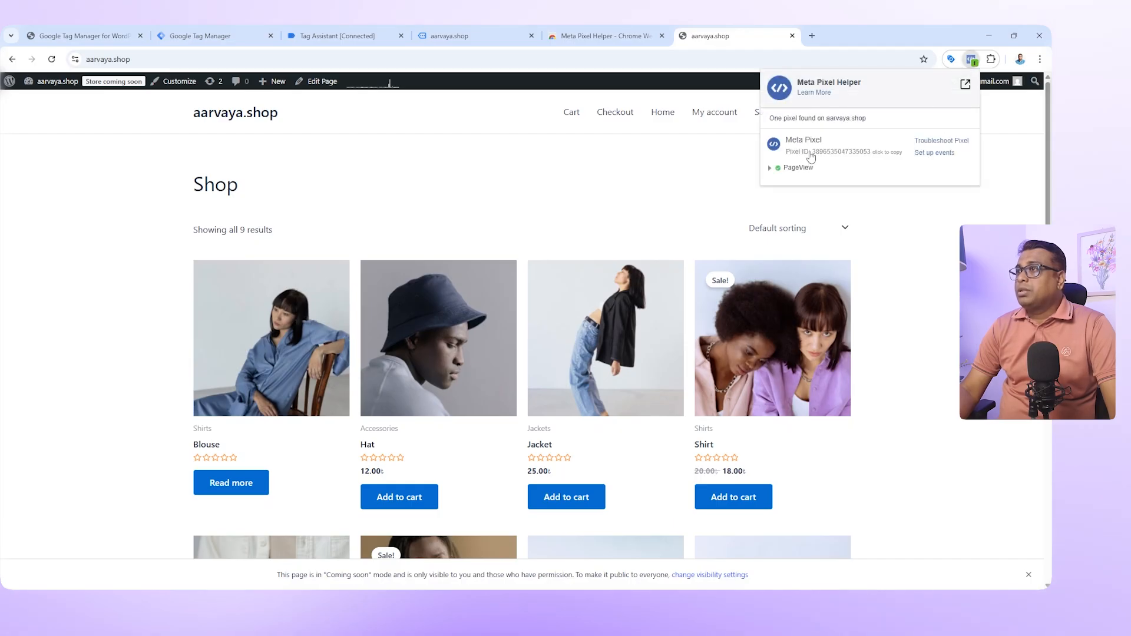
click(803, 171)
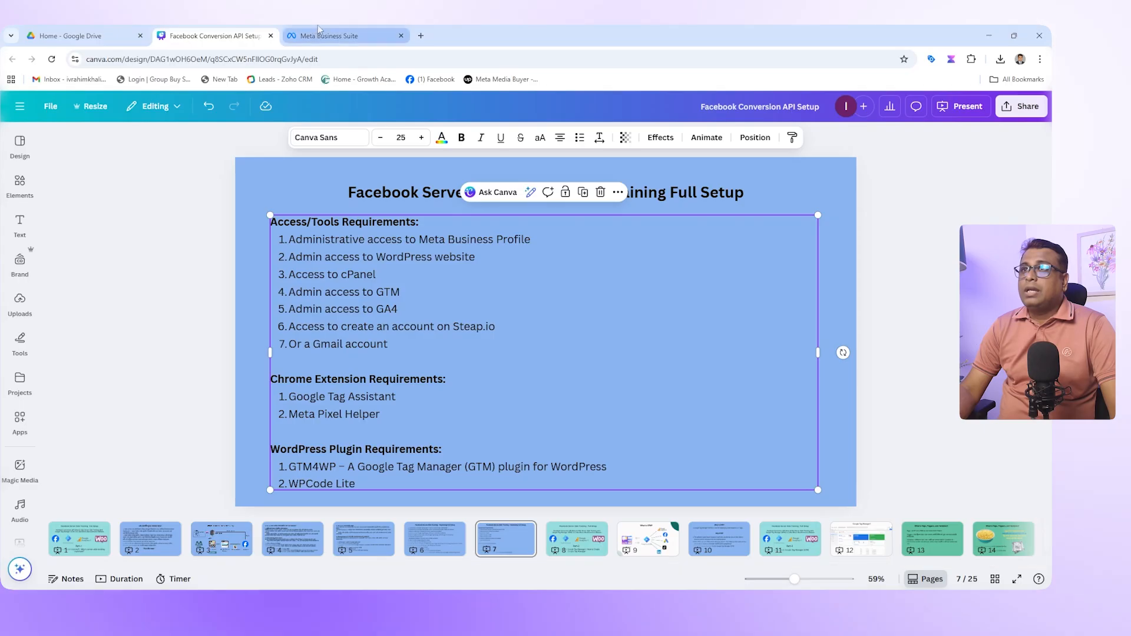
click(330, 35)
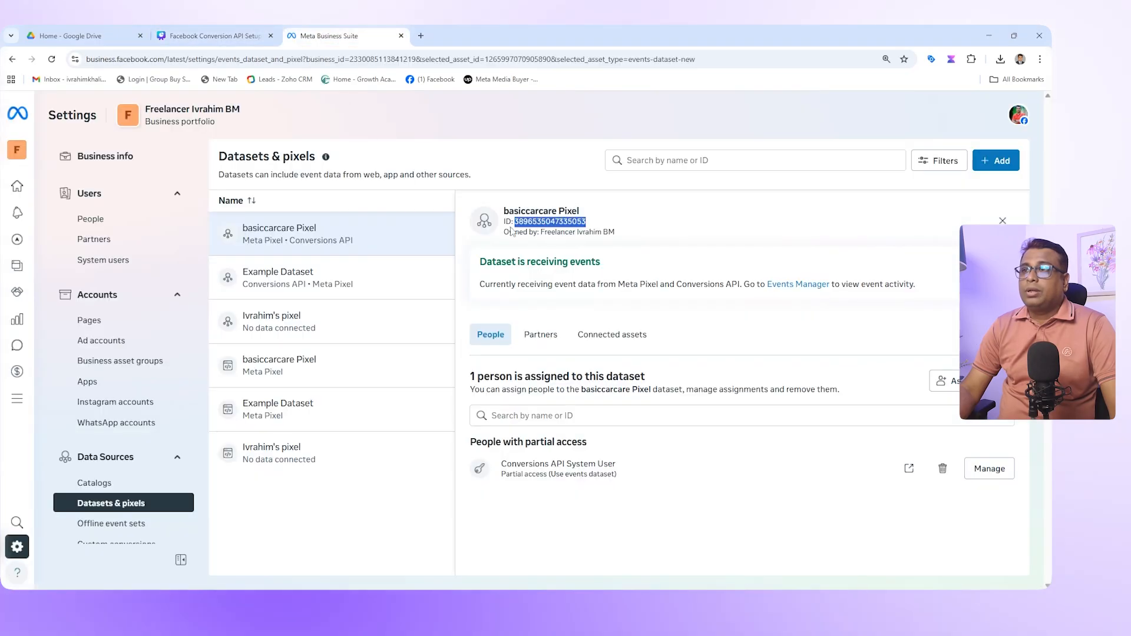
click(605, 227)
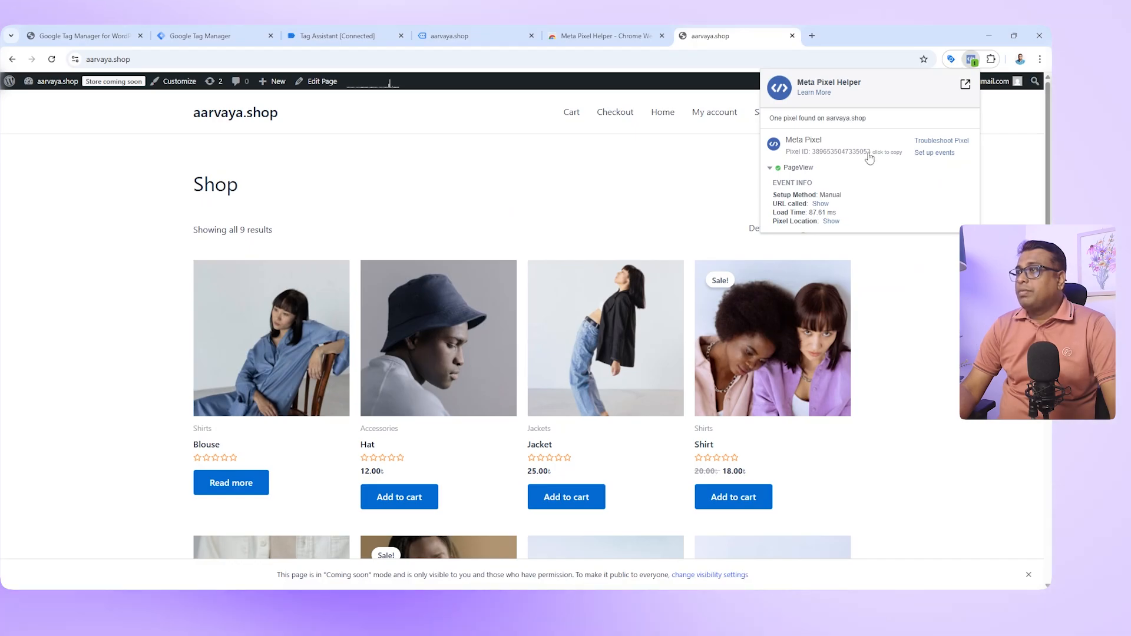
click(510, 230)
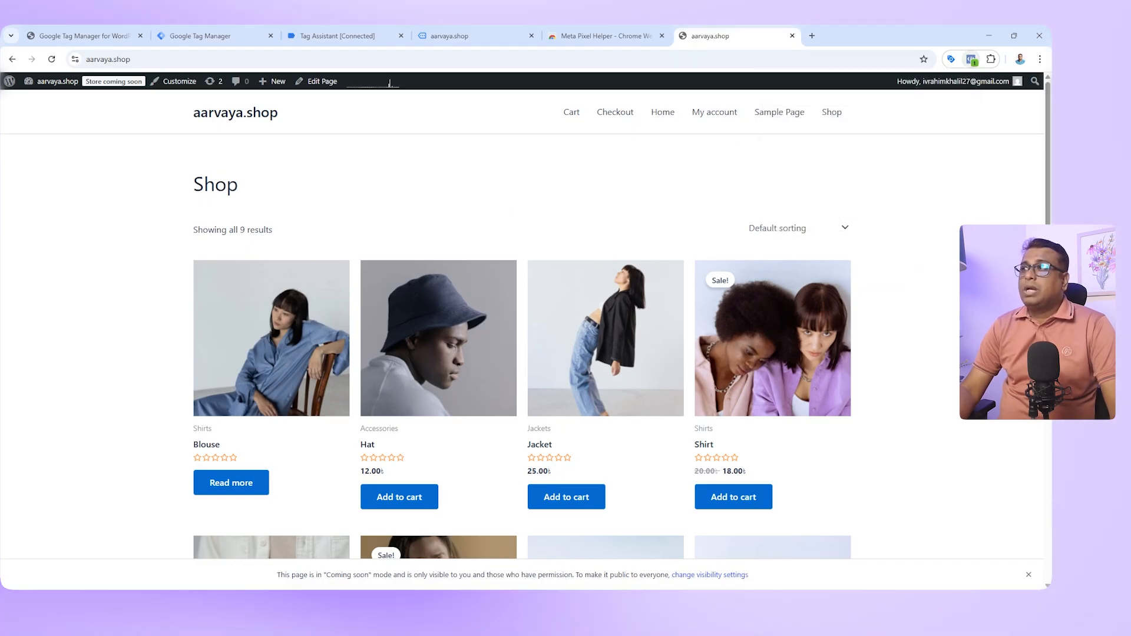